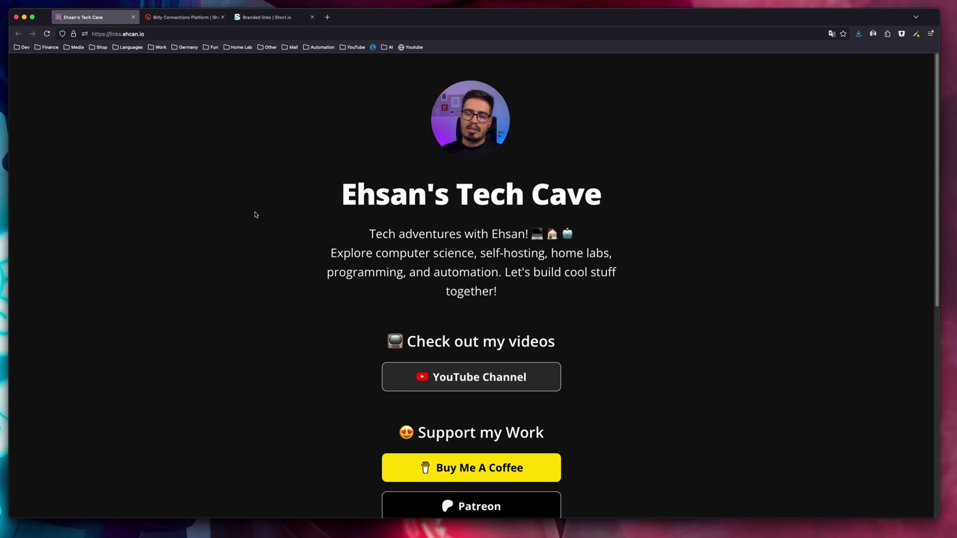
# Copy the YouTube Channel short link and load it in a new tab to test its redirect.
pyautogui.rightClick(430, 382)
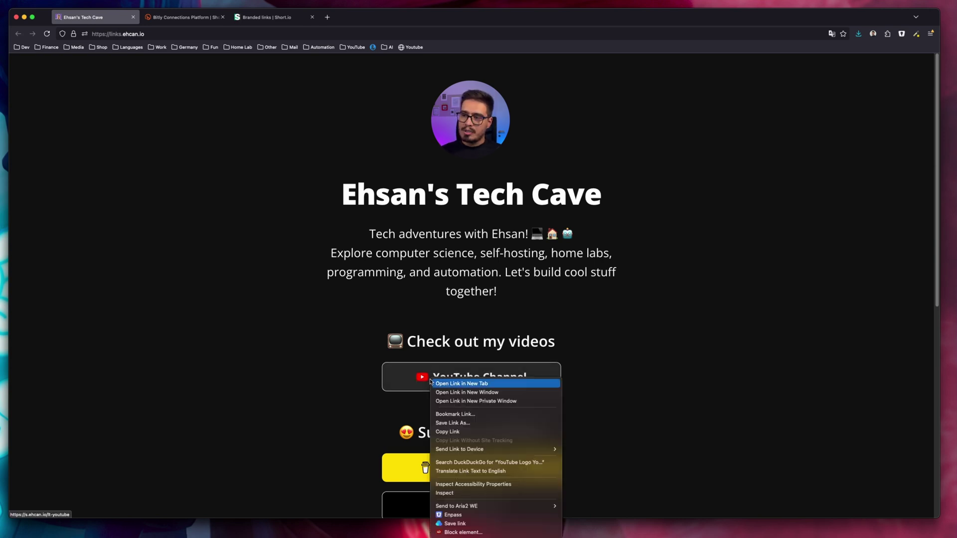
pyautogui.click(449, 427)
pyautogui.press('super+t')
pyautogui.write('https://s.ehcan.io/lt-youtube')
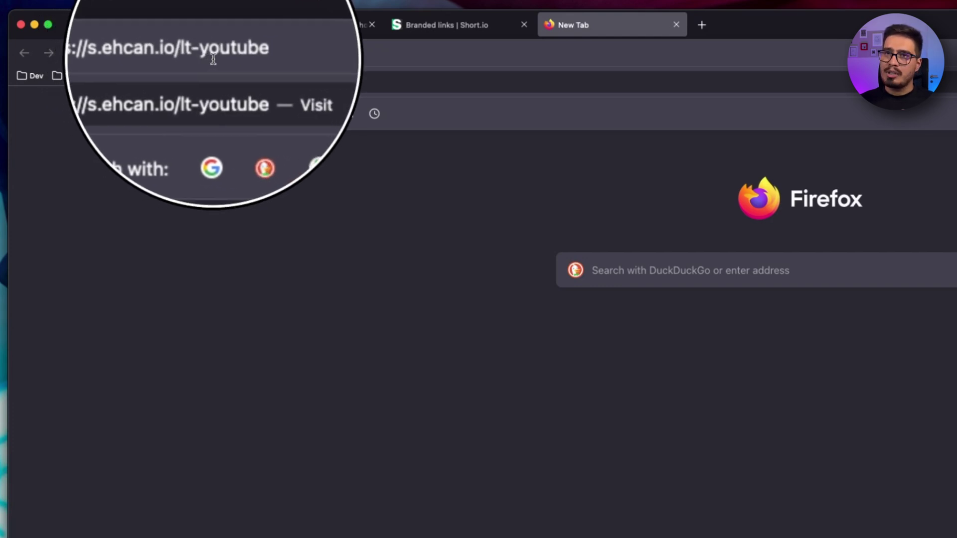
pyautogui.press('Return')
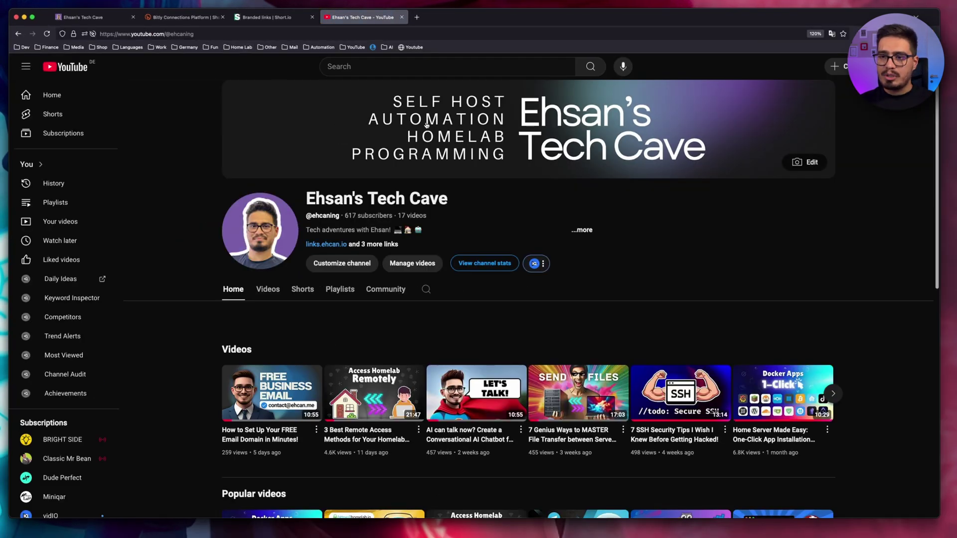
# Open click statistics for the lt-youtube link and scroll through its charts.
pyautogui.click(269, 17)
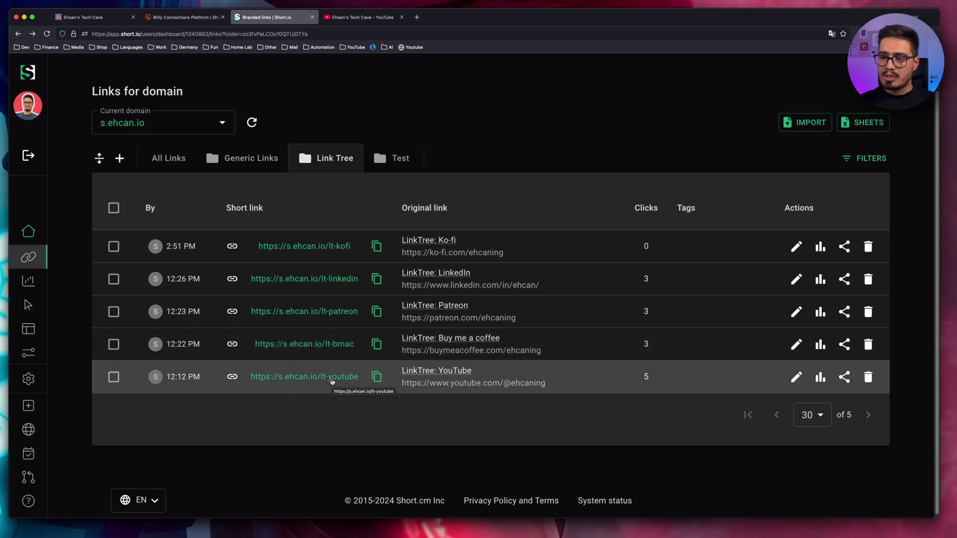
pyautogui.click(819, 377)
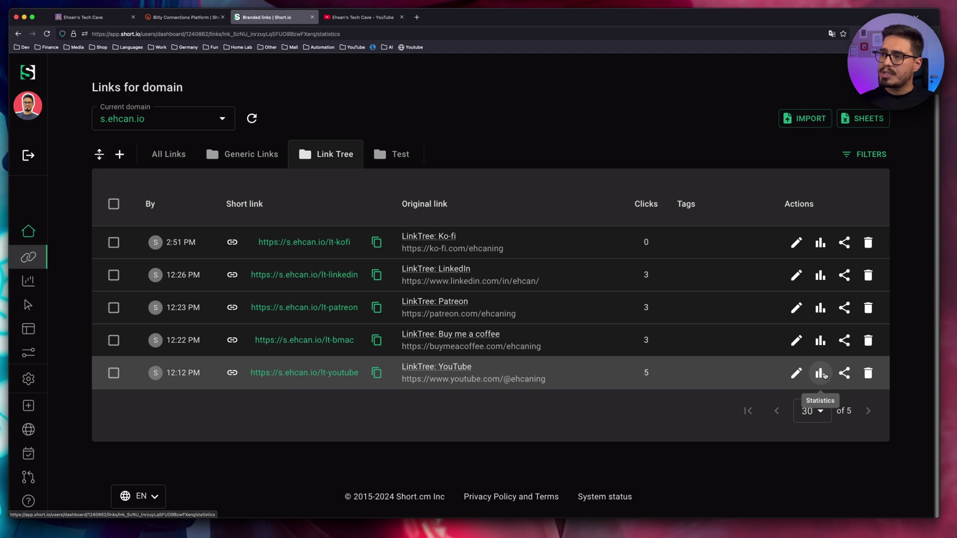
pyautogui.scroll(-1, 706, 256)
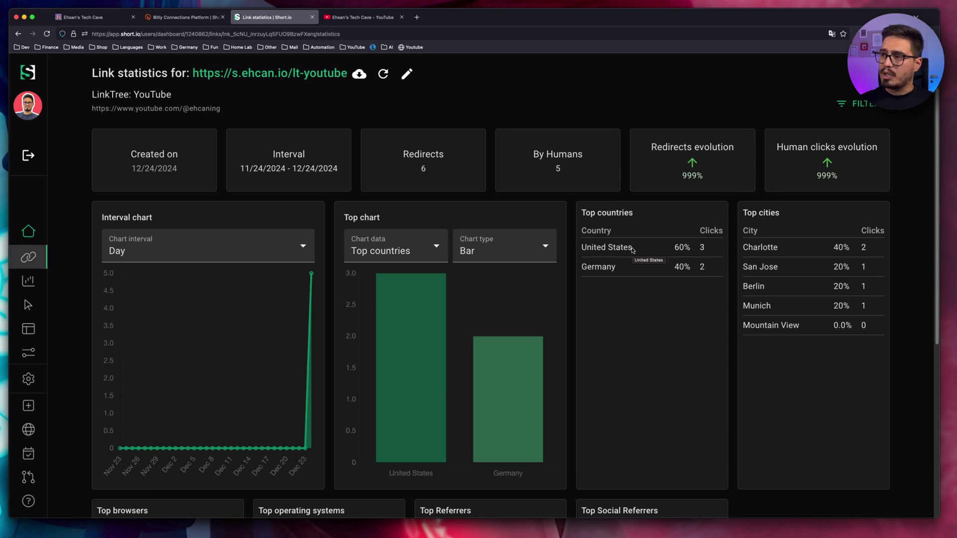
pyautogui.scroll(-5, 633, 250)
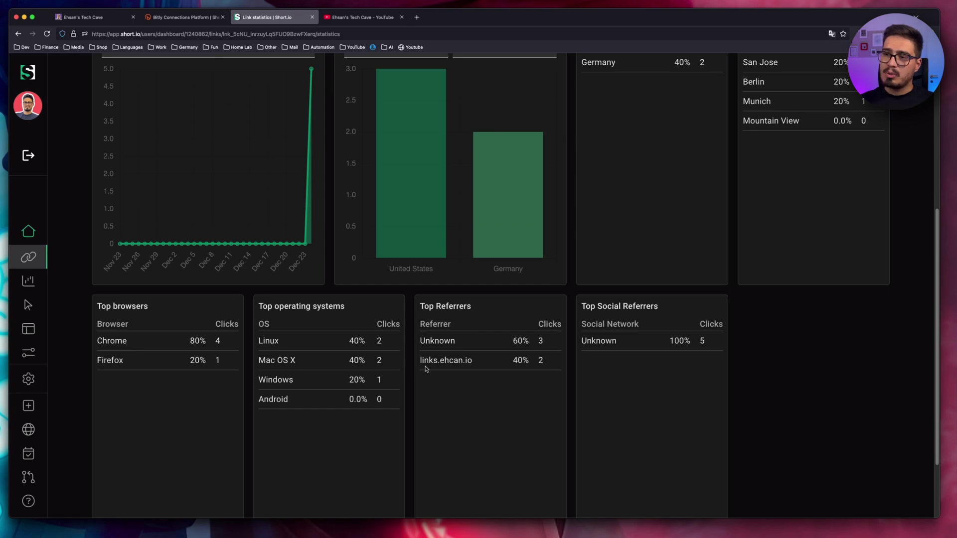
# Return to the Link Tree links list, then bring up the Bitly homepage.
pyautogui.press('super+1')
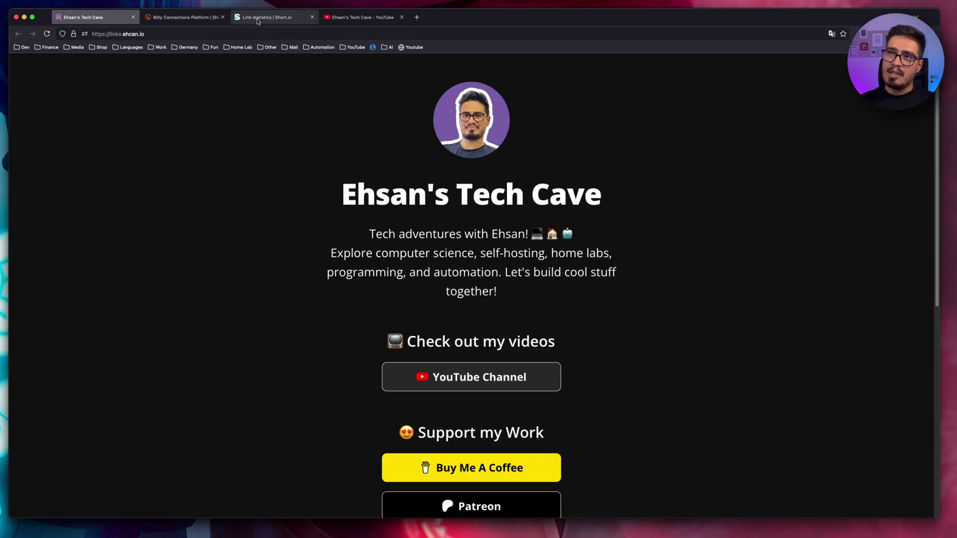
pyautogui.click(264, 18)
pyautogui.press('super+bracketleft')
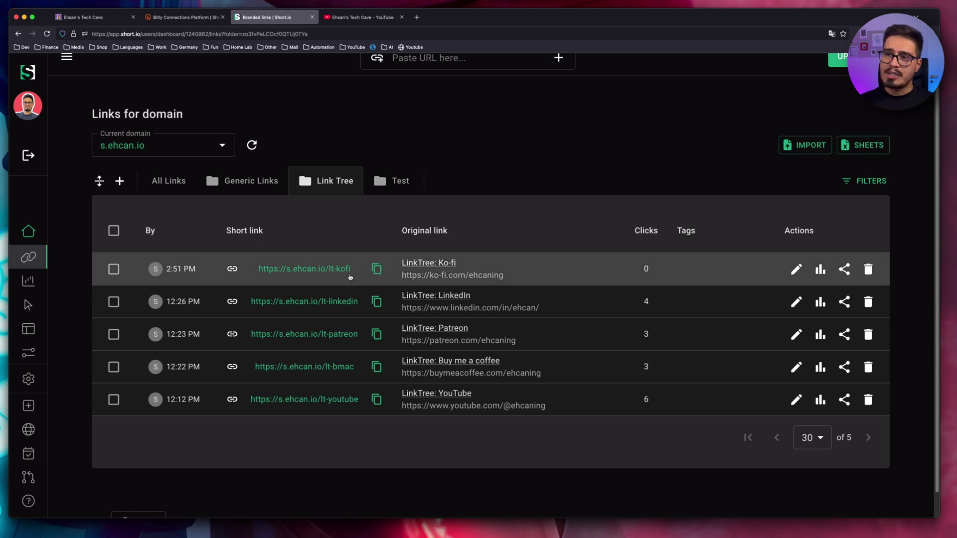
pyautogui.hotkey('ctrl', 'shift', 'Tab')
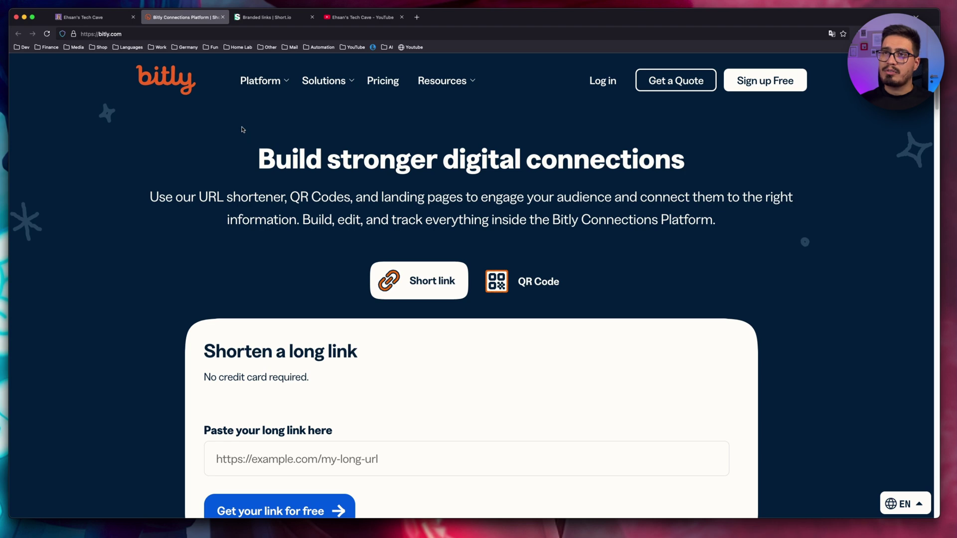
# Compare short.io's pricing plans, Free €0 to Enterprise €148, then return to its homepage.
pyautogui.click(233, 43)
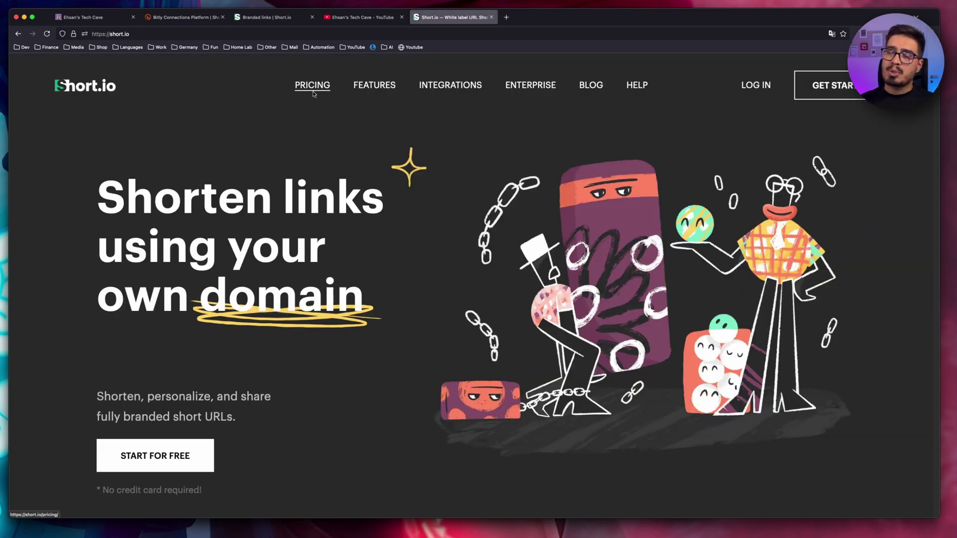
pyautogui.click(313, 88)
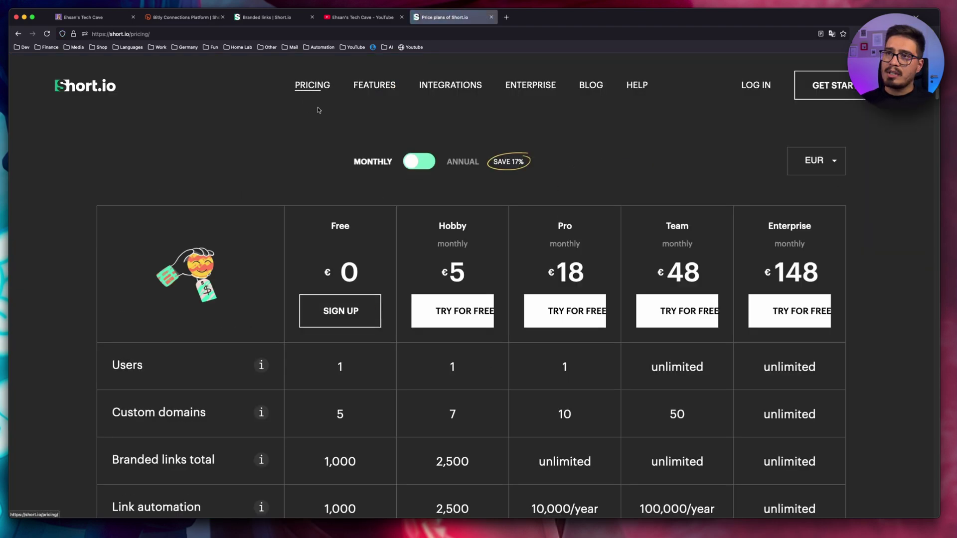
pyautogui.scroll(-2, 359, 169)
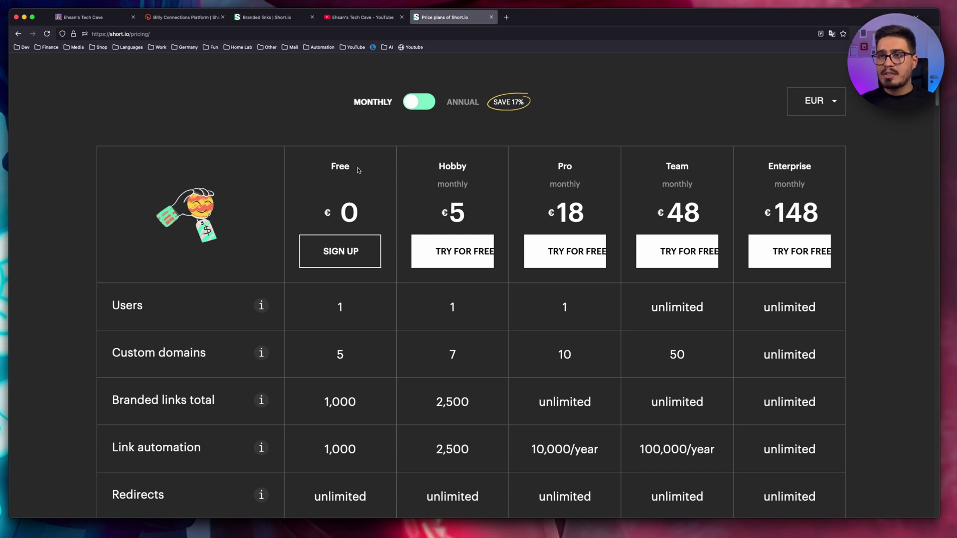
pyautogui.scroll(-2, 357, 167)
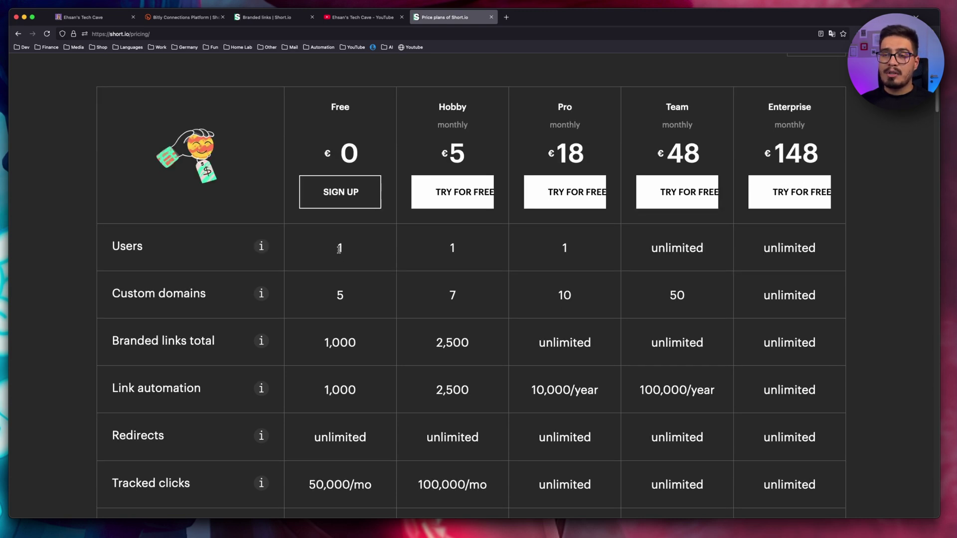
pyautogui.scroll(-1, 338, 249)
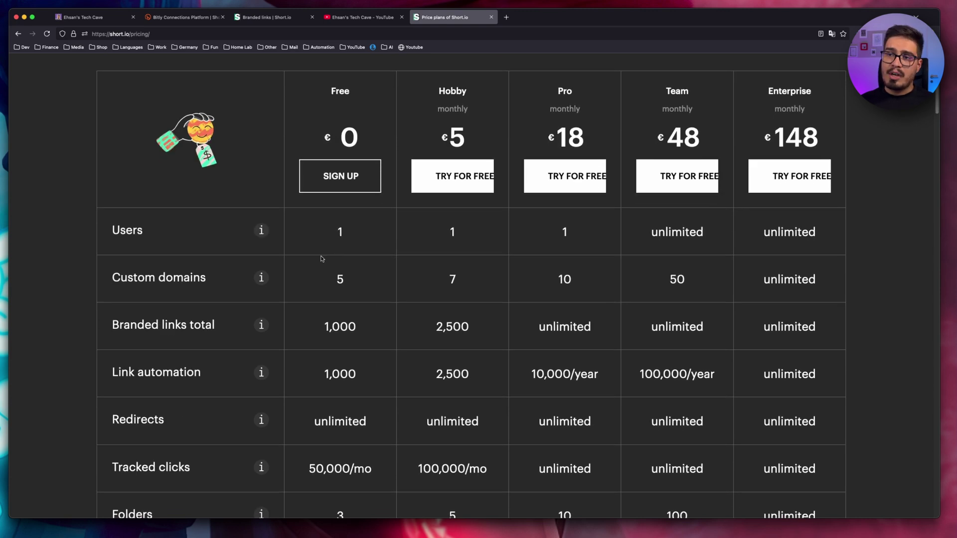
pyautogui.scroll(-1, 332, 262)
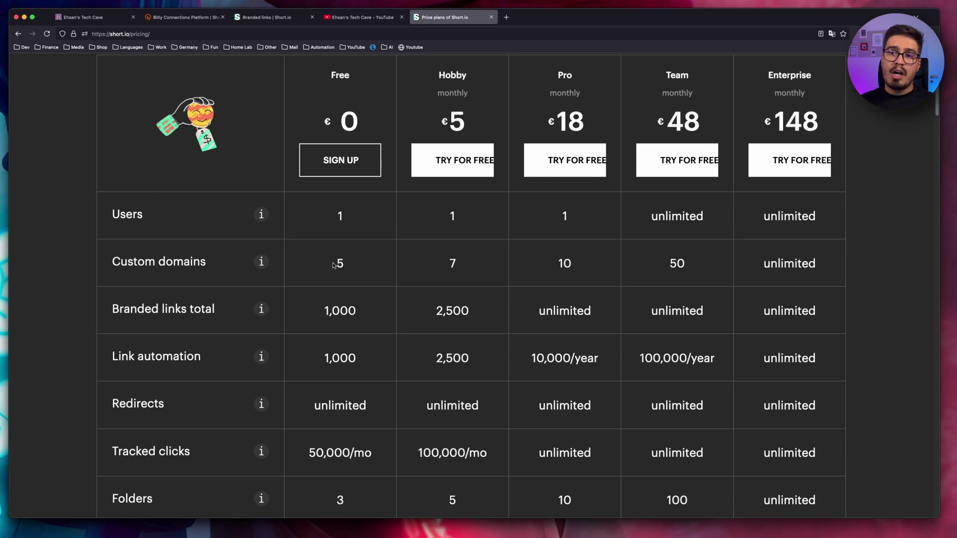
pyautogui.scroll(-1, 333, 263)
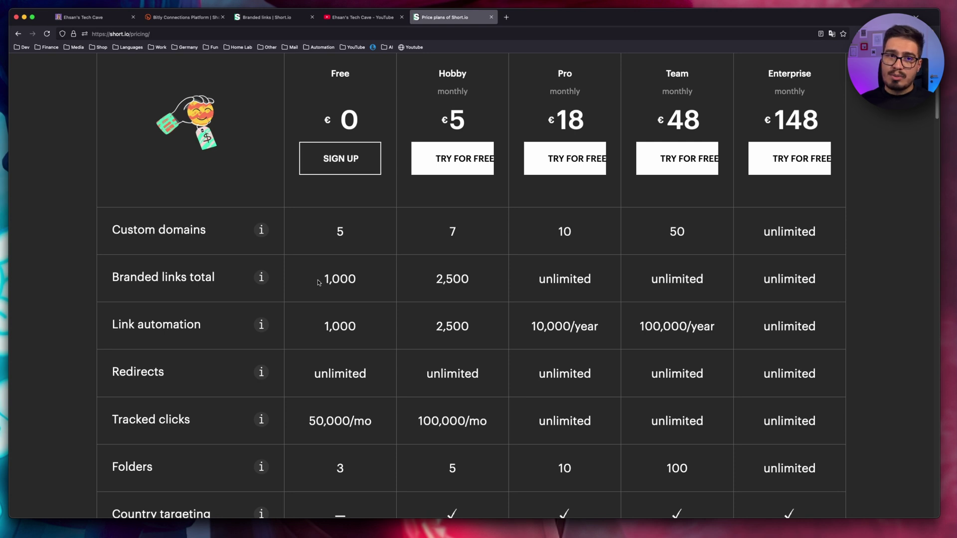
pyautogui.scroll(-1, 318, 274)
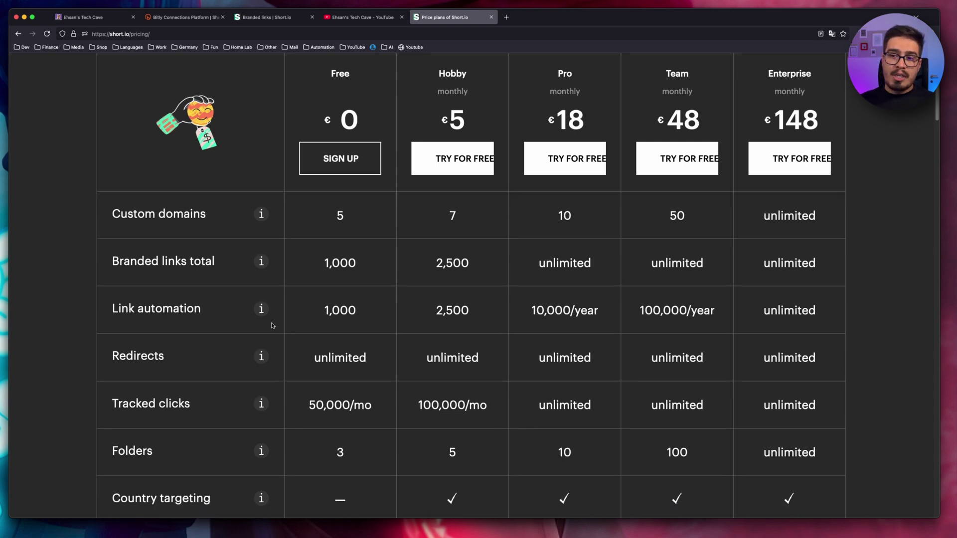
pyautogui.moveTo(263, 313)
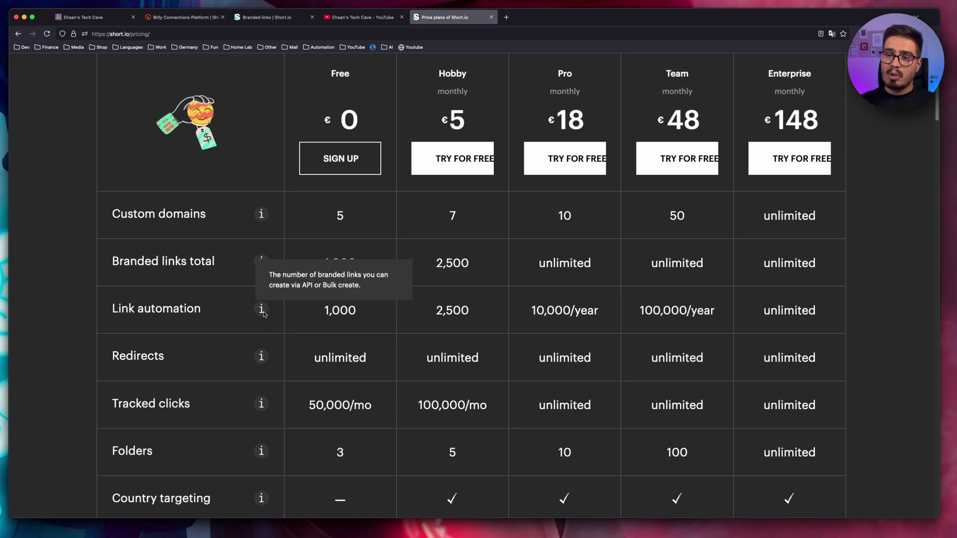
pyautogui.scroll(-2, 299, 371)
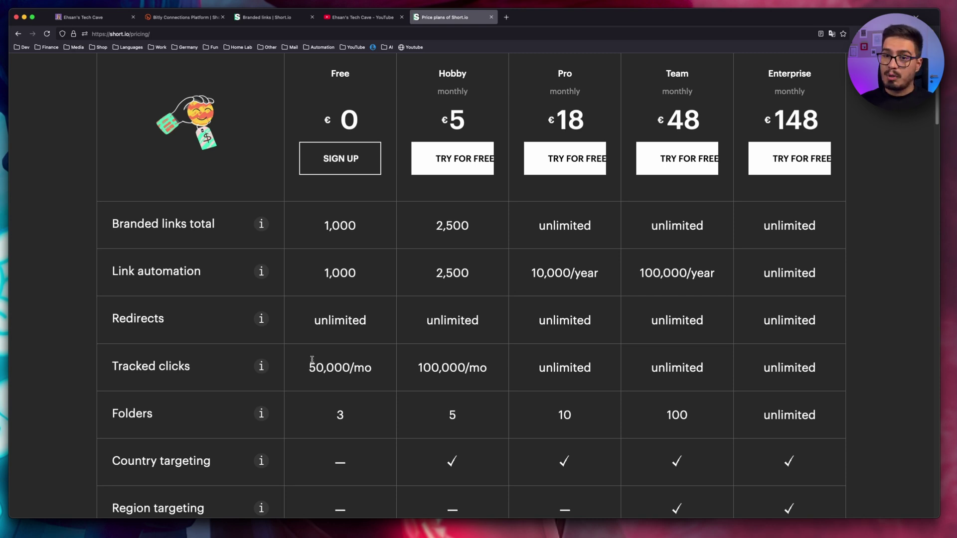
pyautogui.scroll(-5, 311, 358)
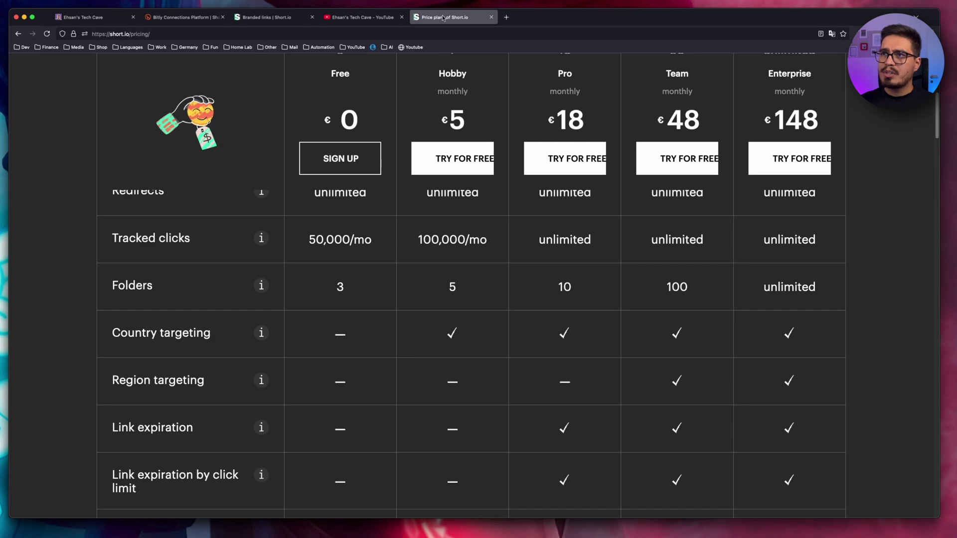
pyautogui.press('super+Left')
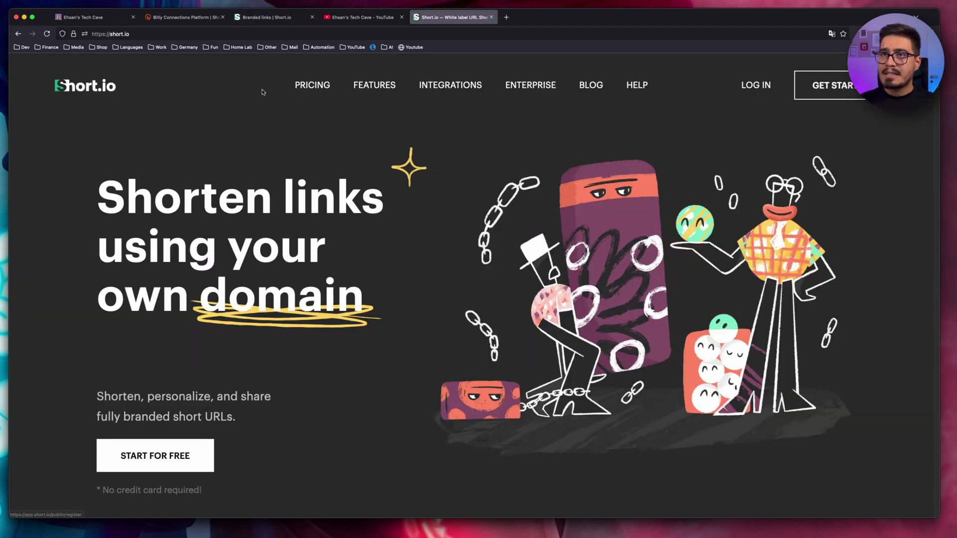
# Add s.ehcan.dev as your own domain and start its automatic DNS configuration.
pyautogui.click(269, 20)
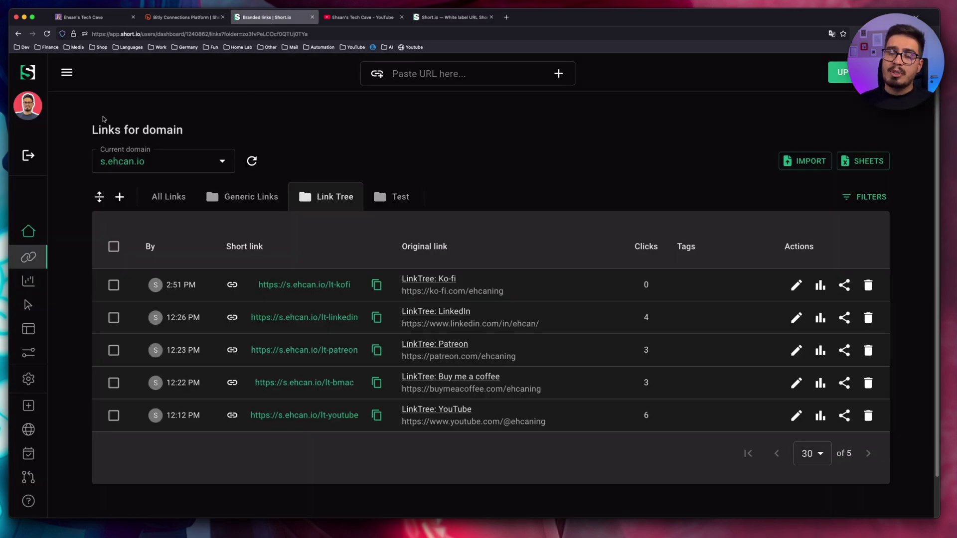
pyautogui.click(70, 73)
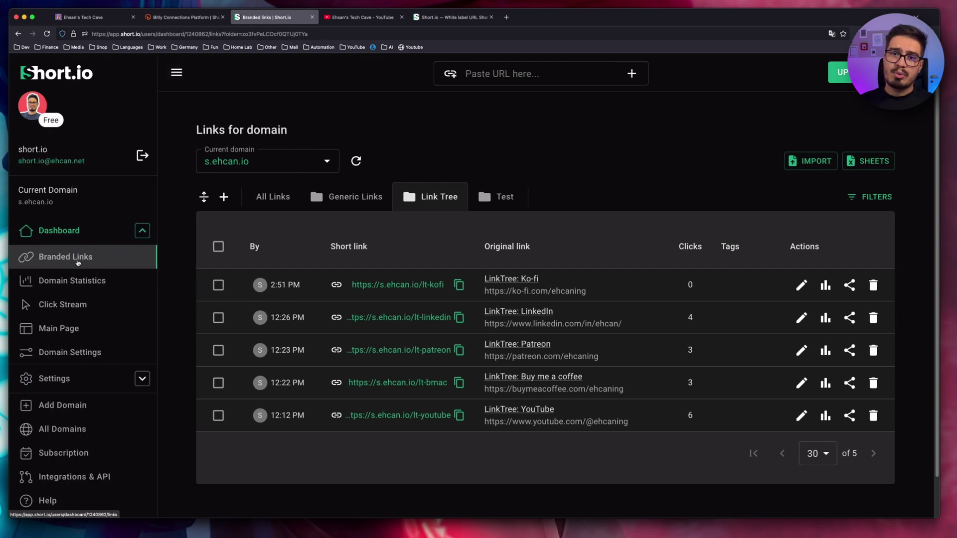
pyautogui.click(328, 161)
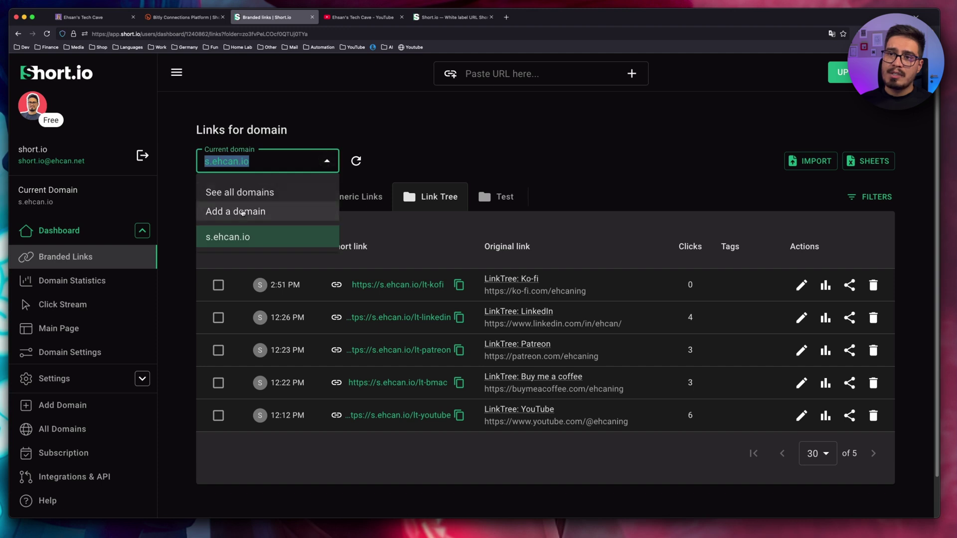
pyautogui.click(271, 215)
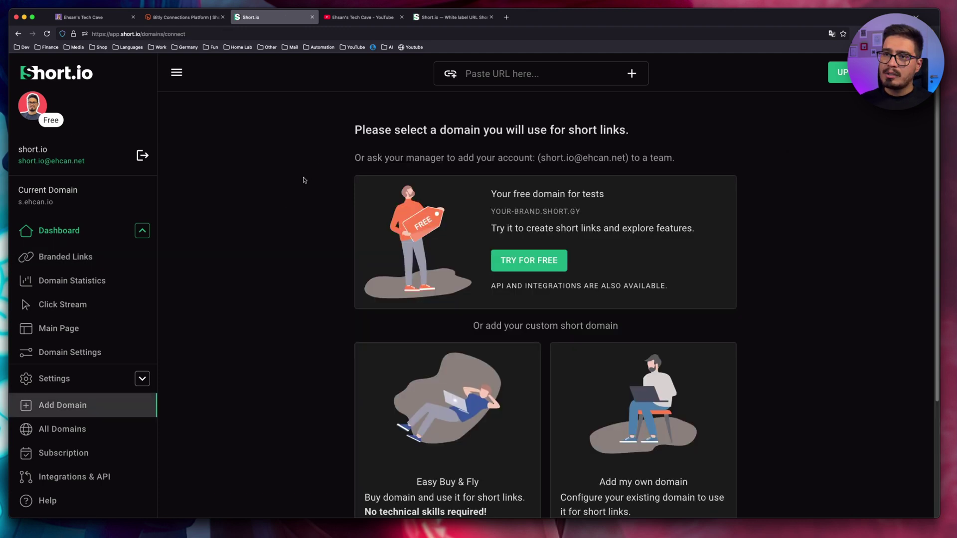
pyautogui.scroll(-3, 615, 457)
pyautogui.click(634, 447)
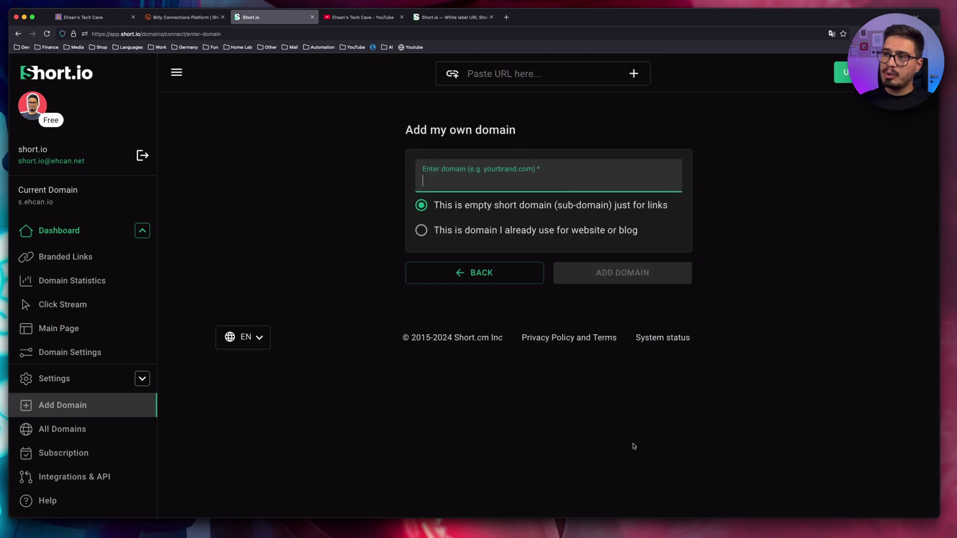
pyautogui.write('s.')
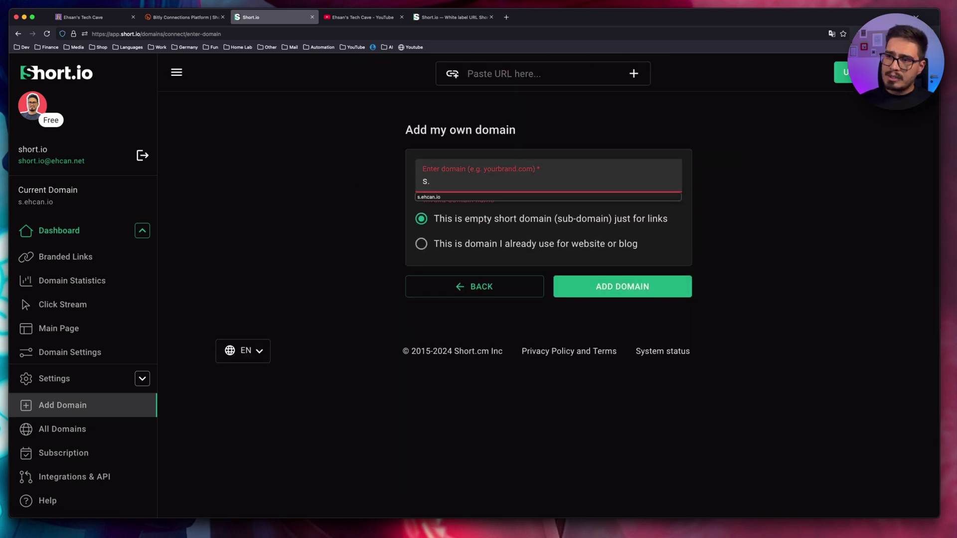
pyautogui.write('ehcan.')
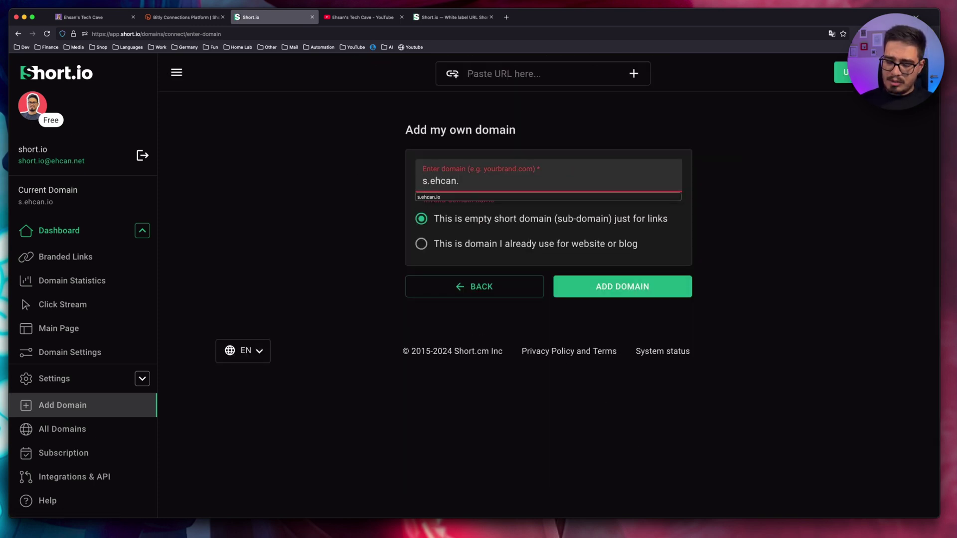
pyautogui.write('dev')
pyautogui.press('Return')
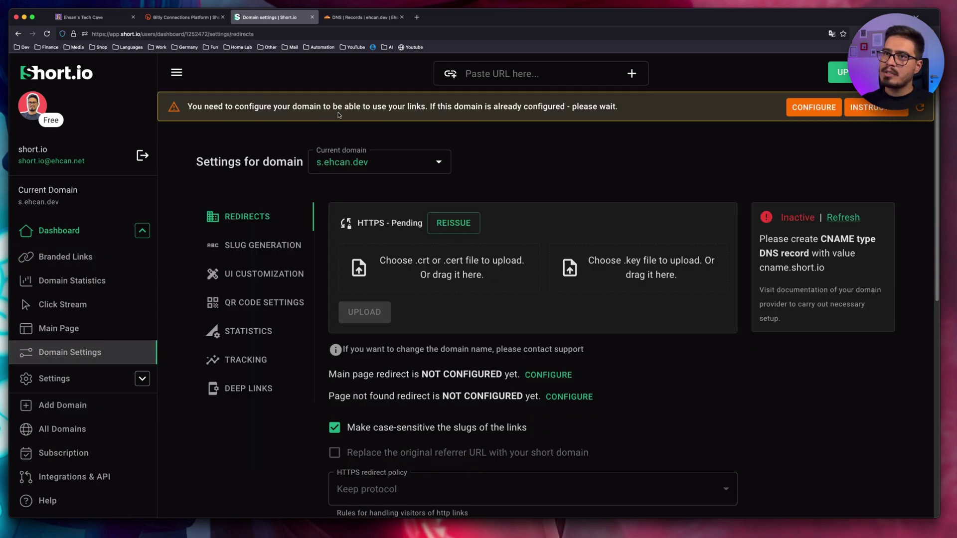
pyautogui.click(808, 110)
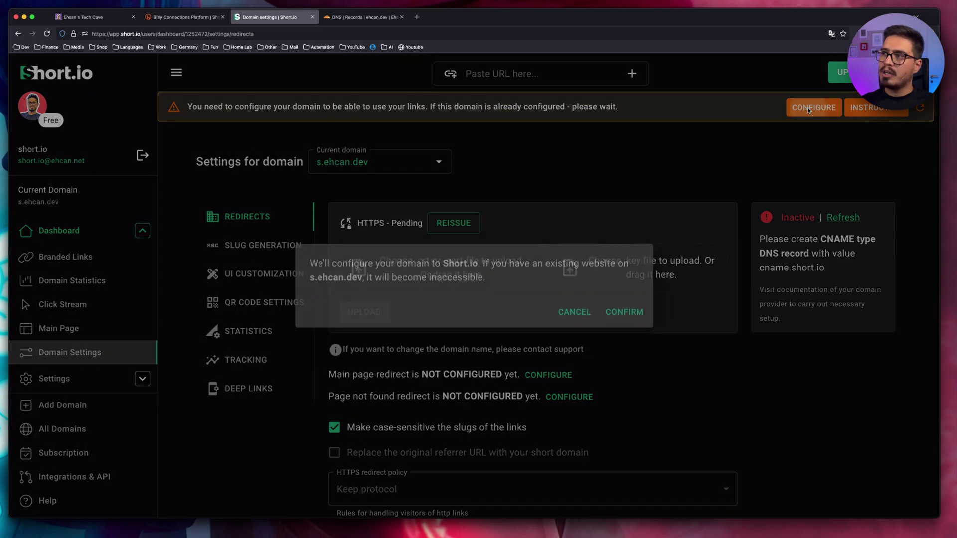
pyautogui.click(622, 312)
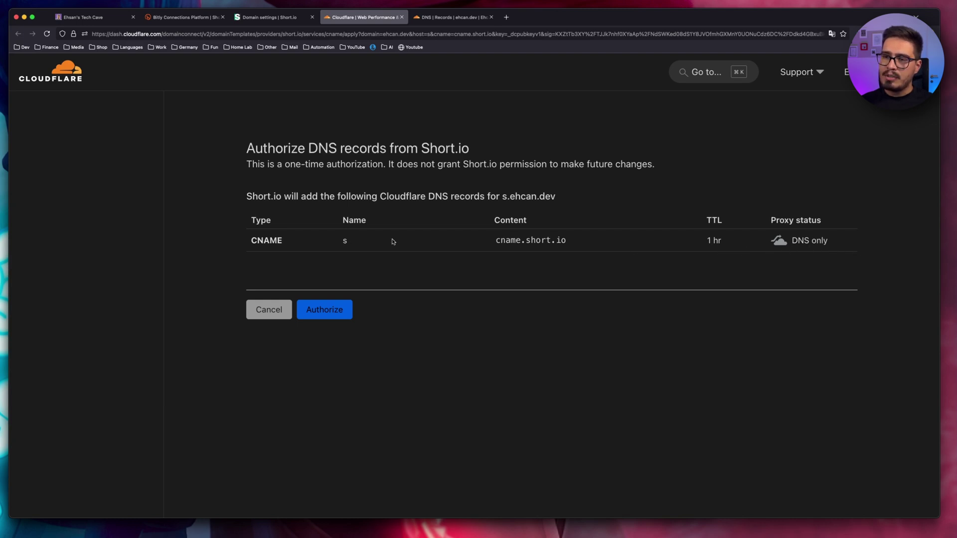
# Authorize the CNAME record s → cname.short.io in Cloudflare, check it, and close Cloudflare.
pyautogui.click(325, 311)
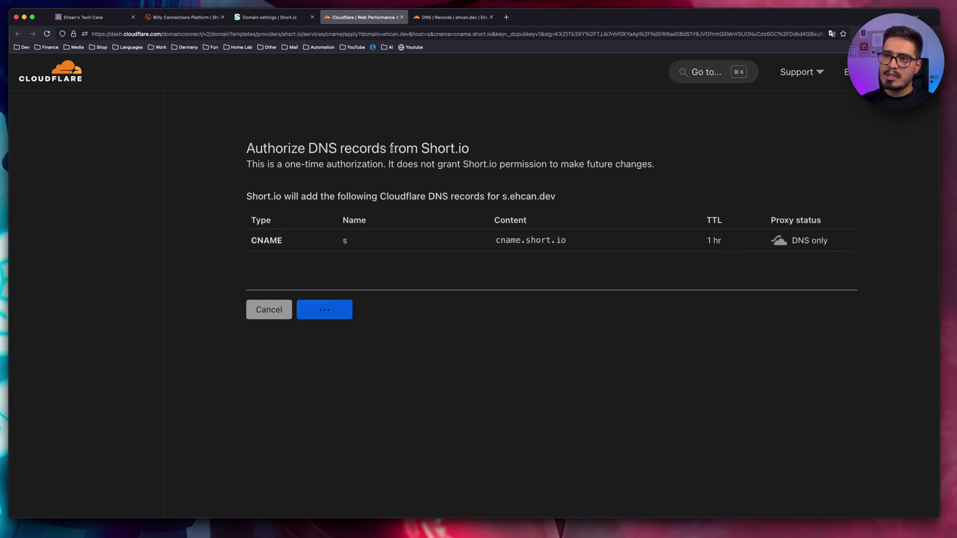
pyautogui.scroll(-5, 448, 223)
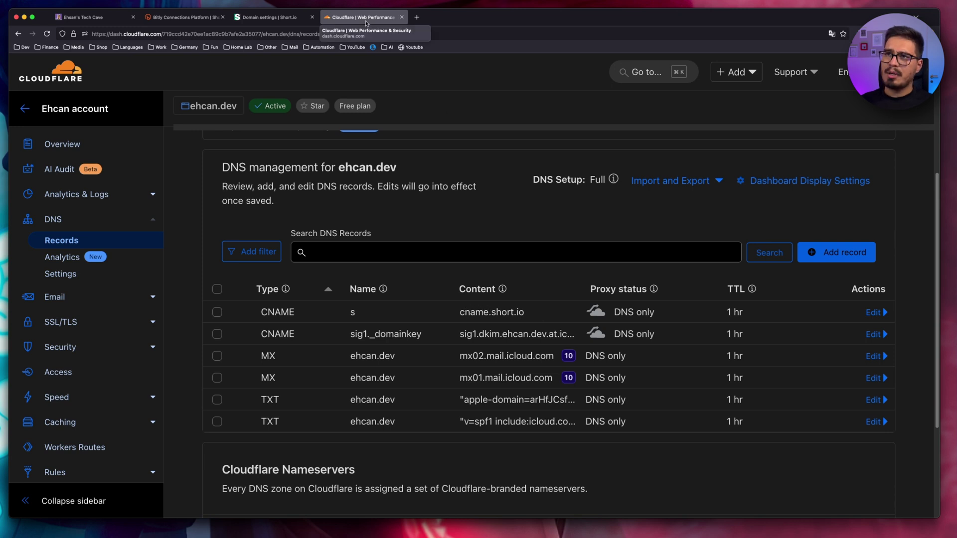
pyautogui.click(402, 17)
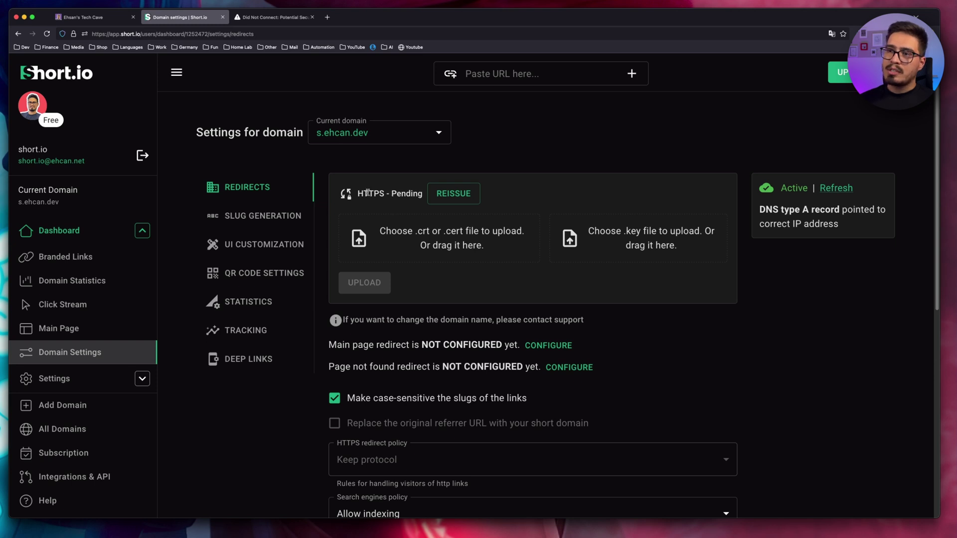
# Compare s.ehcan.dev's pending HTTPS with s.ehcan.io's enabled HTTPS using the domain dropdown.
pyautogui.moveTo(360, 191); pyautogui.dragTo(423, 194)
pyautogui.click(399, 130)
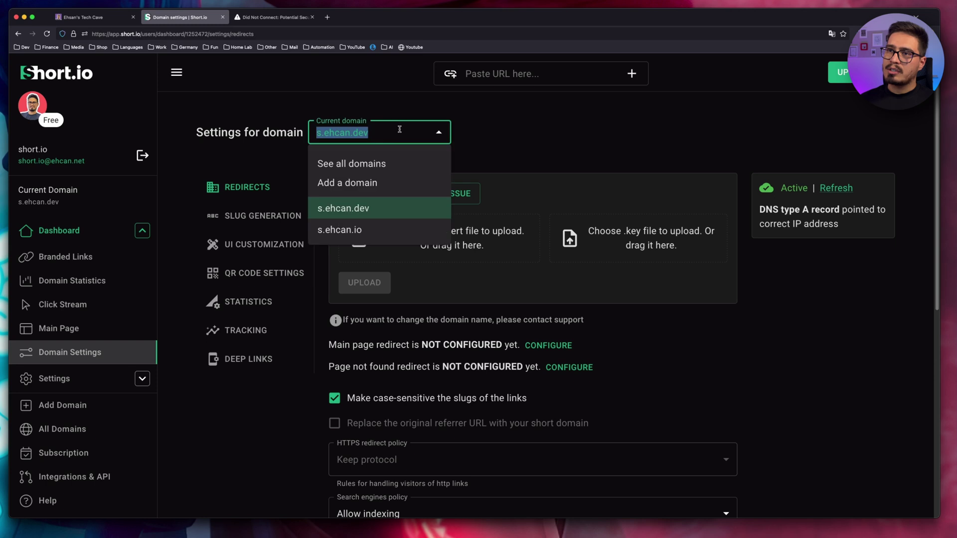
pyautogui.click(363, 231)
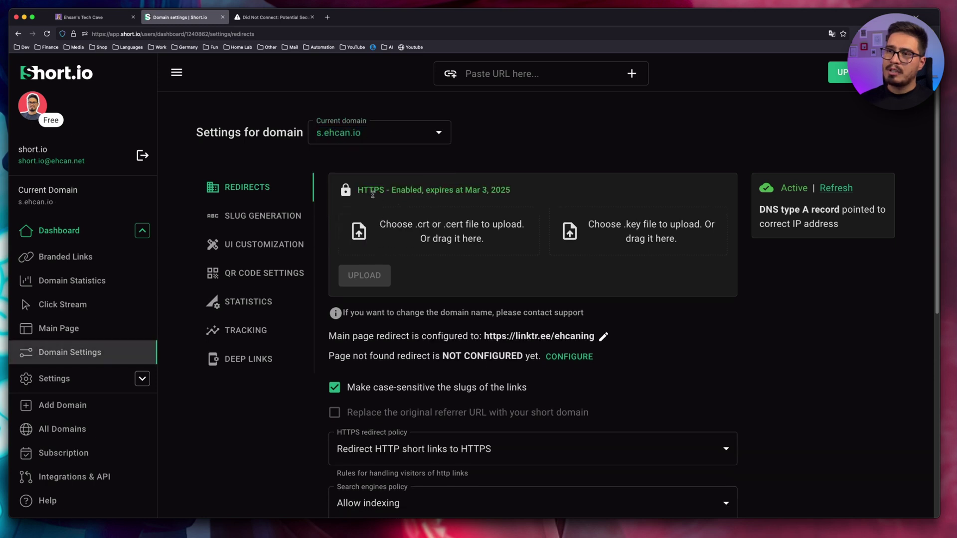
pyautogui.moveTo(359, 188); pyautogui.dragTo(517, 194)
pyautogui.click(509, 194)
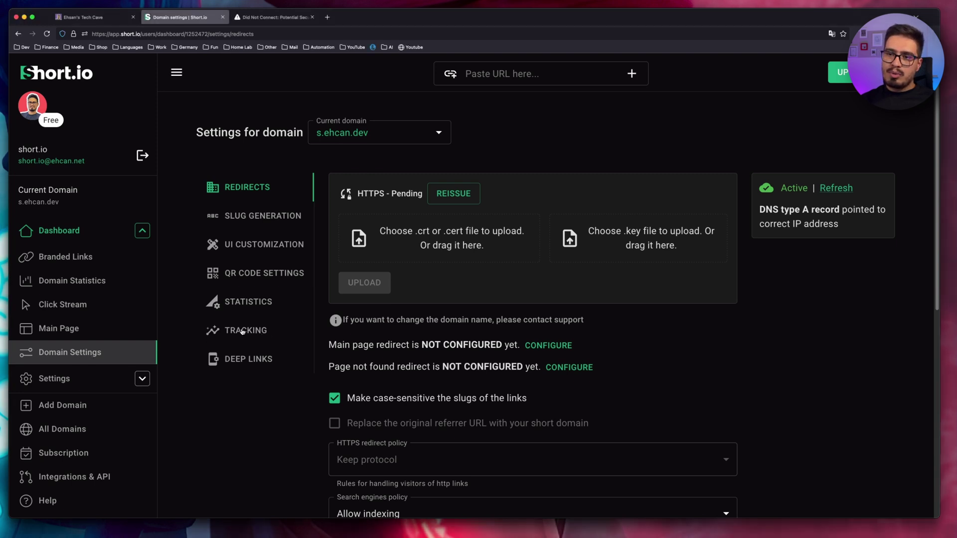
# Check s.ehcan.dev's tracking settings and enabled HTTPS, then open its empty branded links list.
pyautogui.click(266, 333)
pyautogui.scroll(-2, 584, 124)
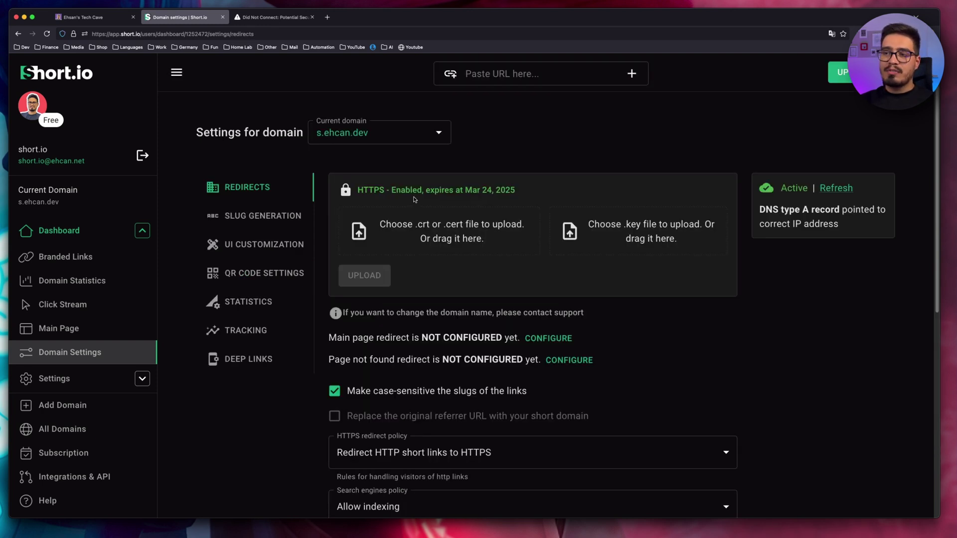
pyautogui.click(160, 258)
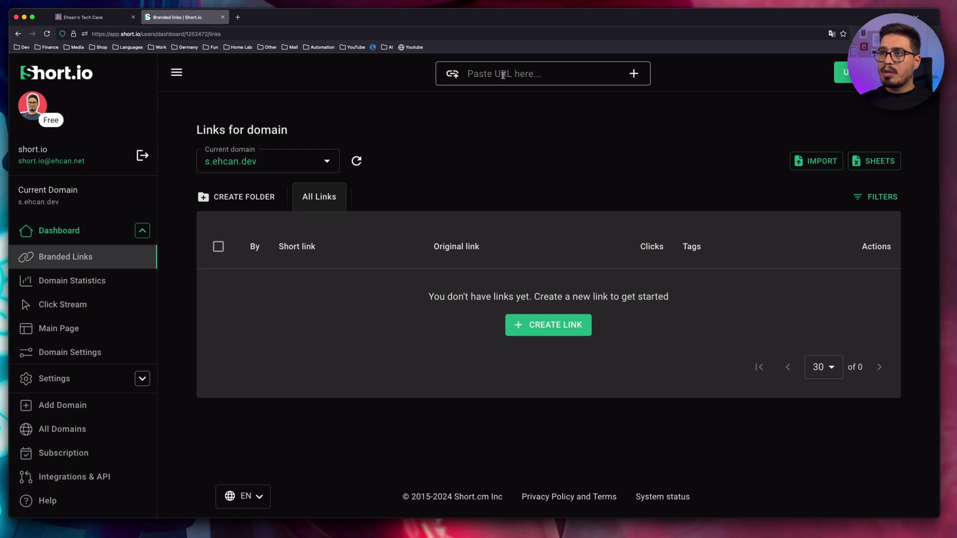
# Paste the YouTube channel URL, change the slug from OH7C95 to yt, and save.
pyautogui.click(543, 73)
pyautogui.press('super+v')
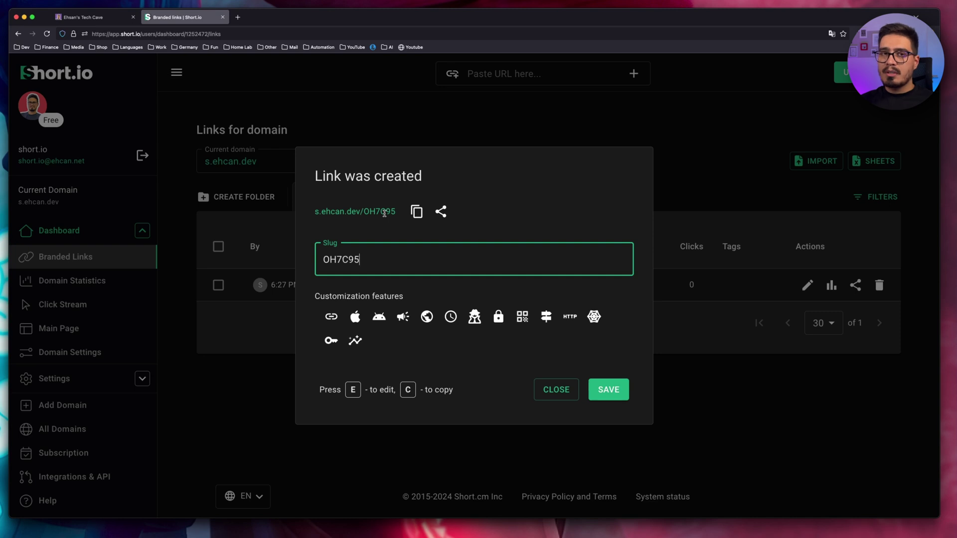
pyautogui.doubleClick(351, 260)
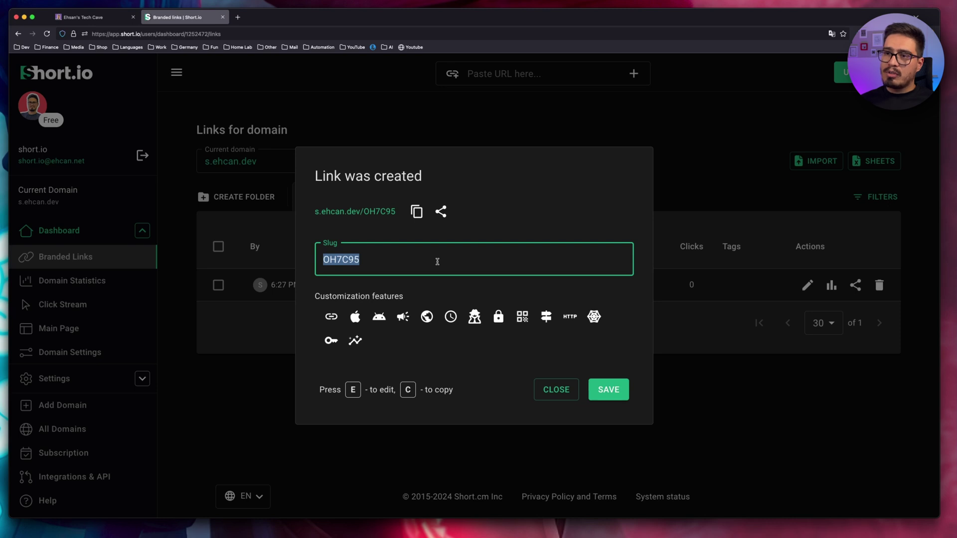
pyautogui.write('yt')
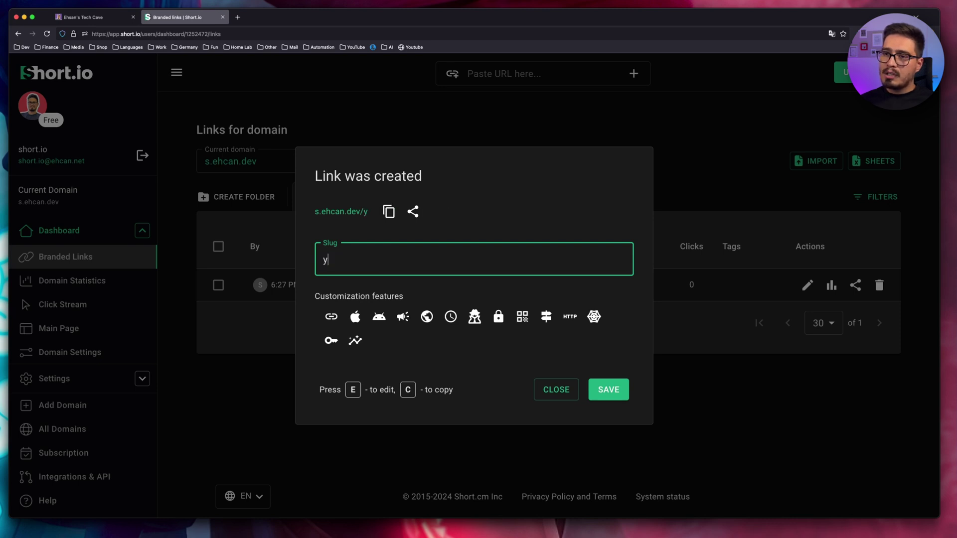
pyautogui.click(628, 352)
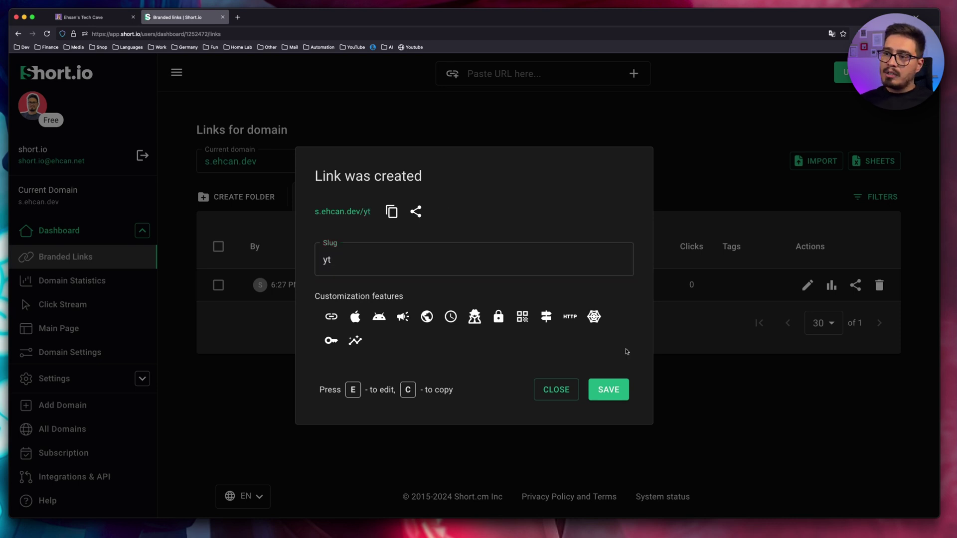
pyautogui.click(609, 390)
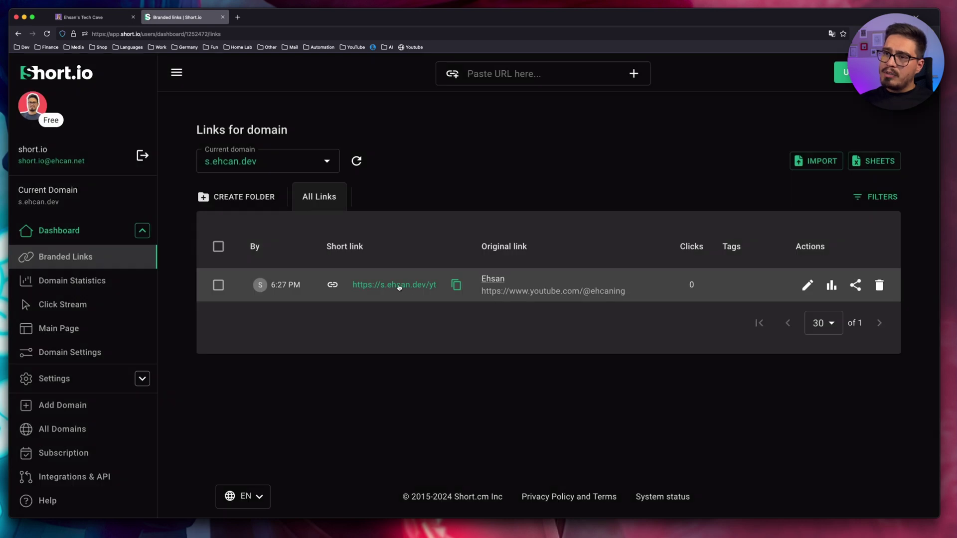
# Copy s.ehcan.dev/yt, confirm it redirects to YouTube in a new tab, then close that tab.
pyautogui.click(456, 285)
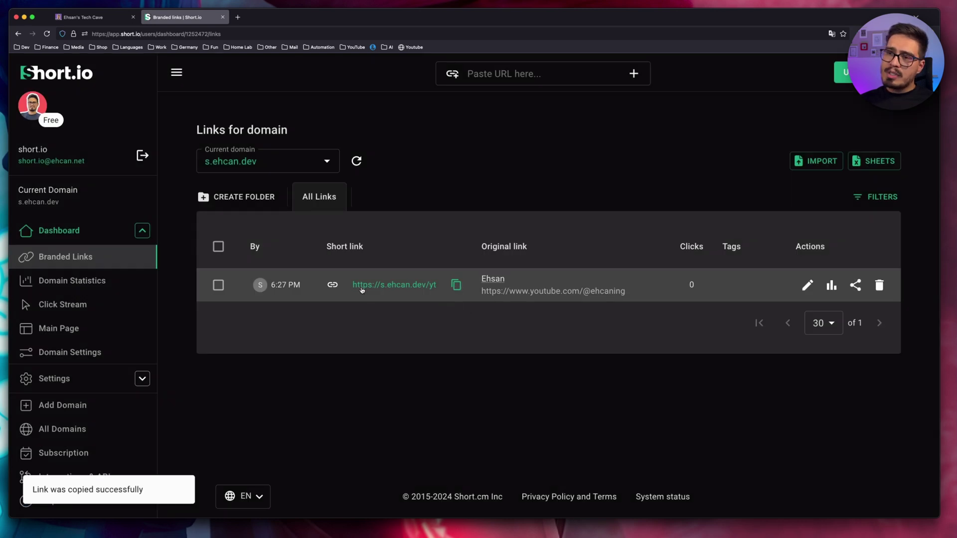
pyautogui.click(238, 17)
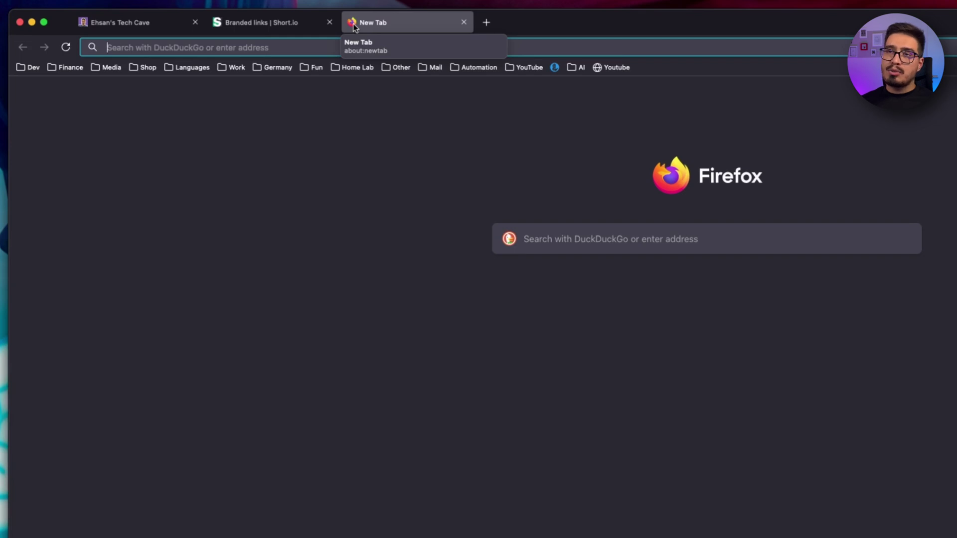
pyautogui.press('super+v')
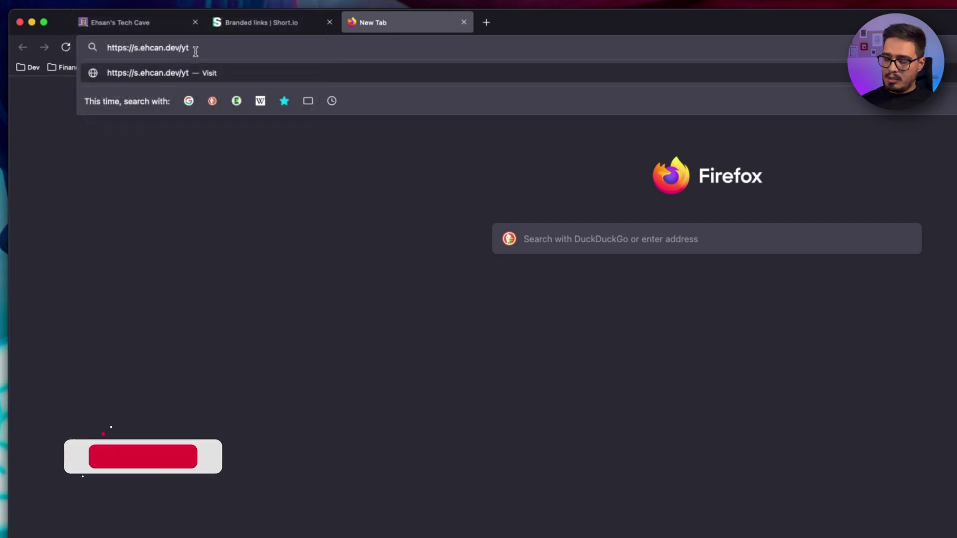
pyautogui.press('Return')
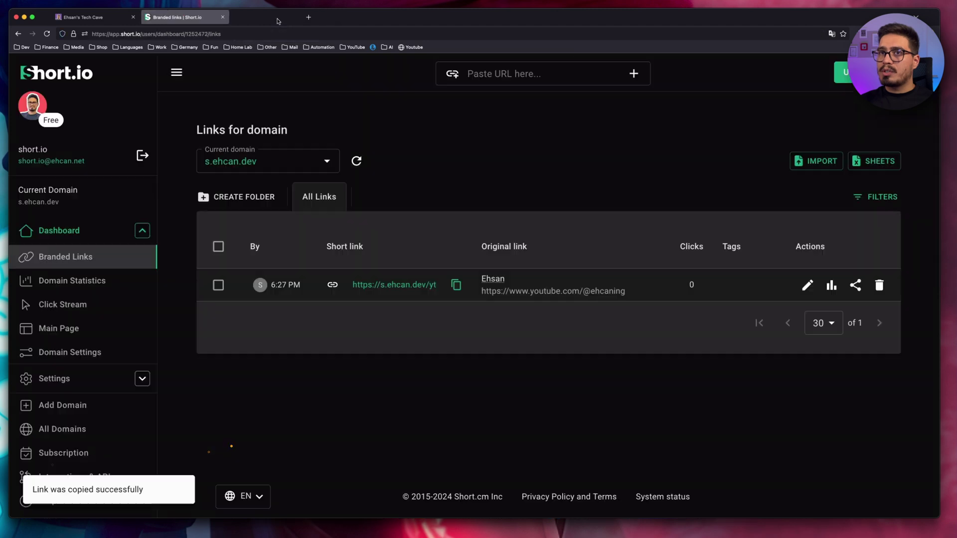
pyautogui.press('super+w')
pyautogui.click(830, 286)
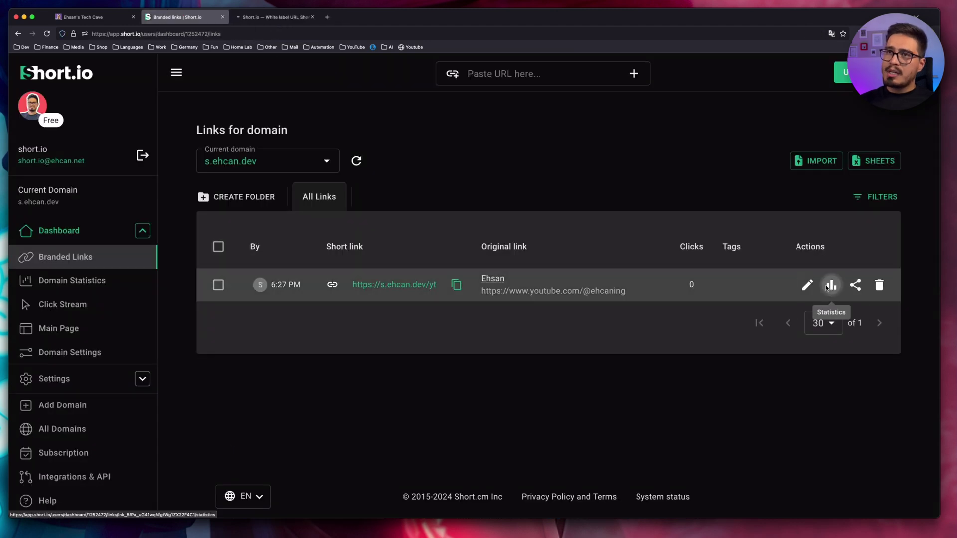
pyautogui.scroll(-1, 471, 203)
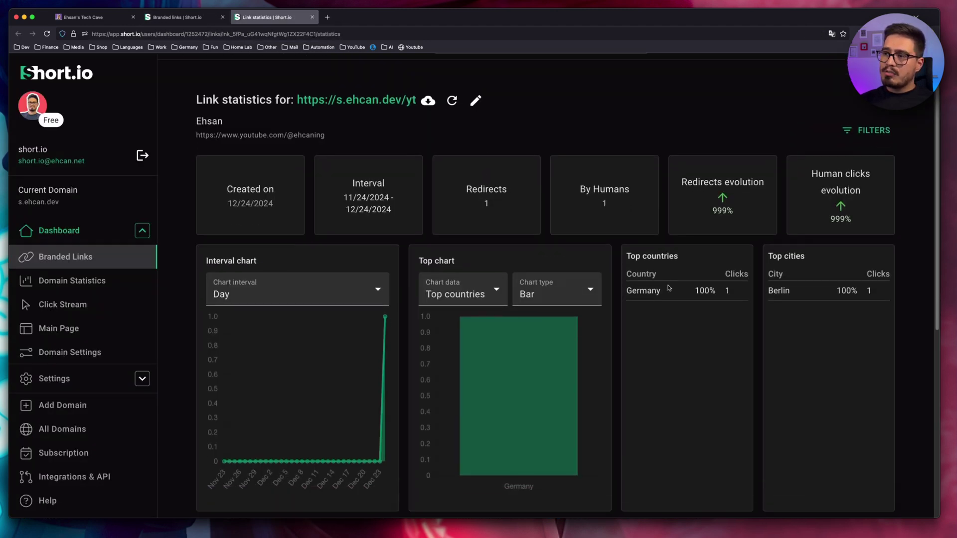
pyautogui.scroll(-6, 686, 251)
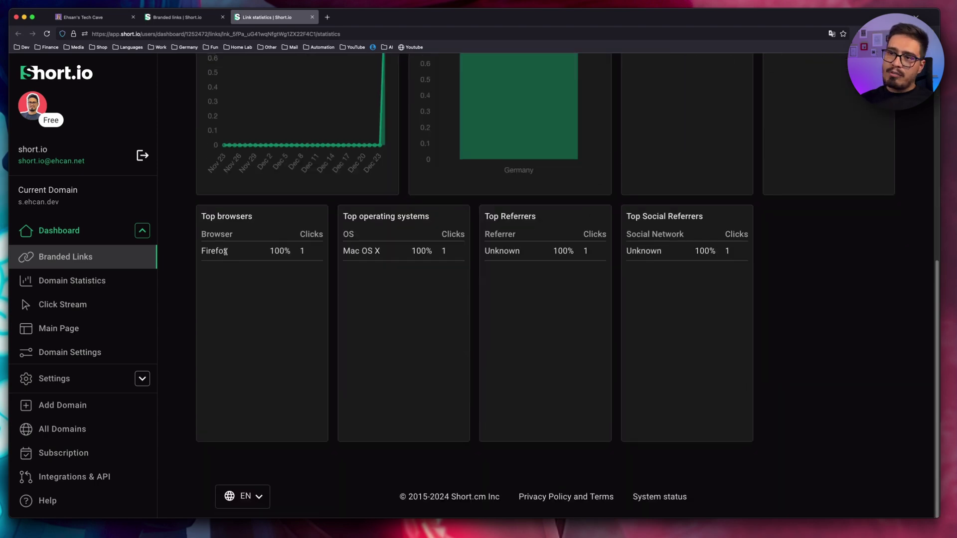
pyautogui.scroll(6, 542, 259)
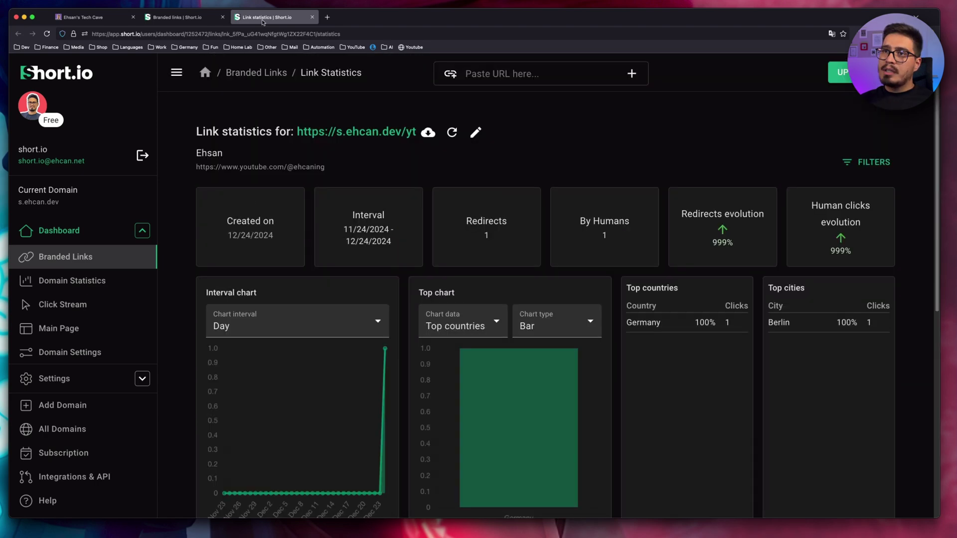
pyautogui.press('super+w')
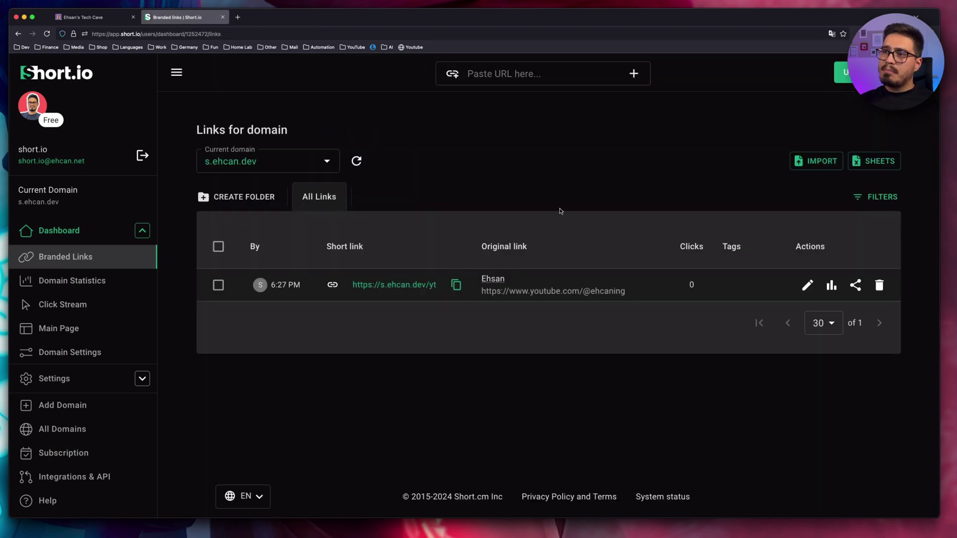
# Retitle the yt link 'My Yt channel', then switch to the links list.
pyautogui.click(808, 288)
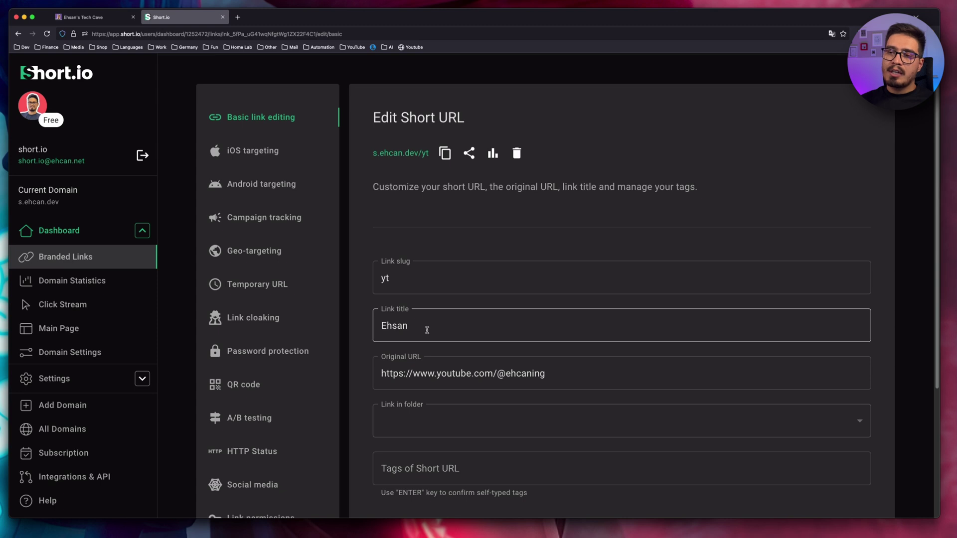
pyautogui.click(92, 257)
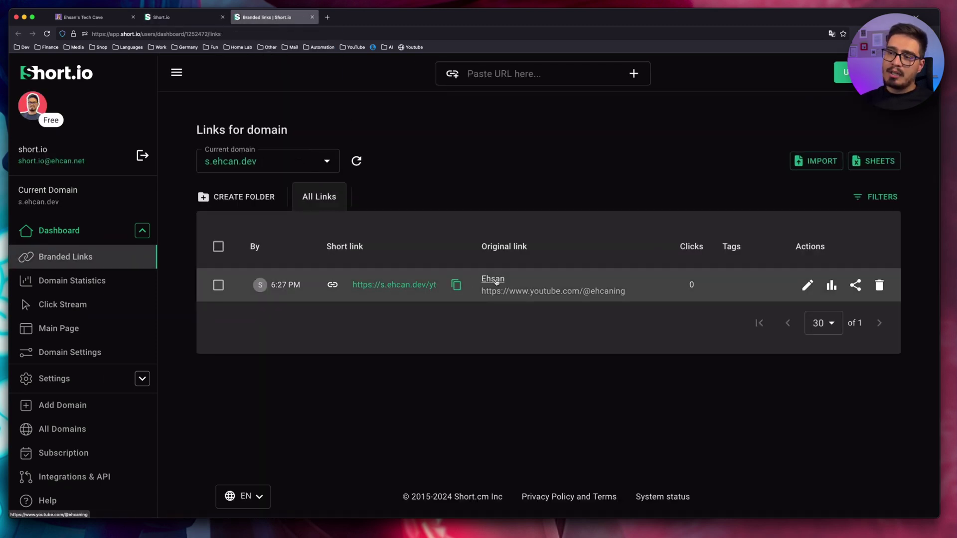
pyautogui.hotkey('ctrl', 'shift', 'Tab')
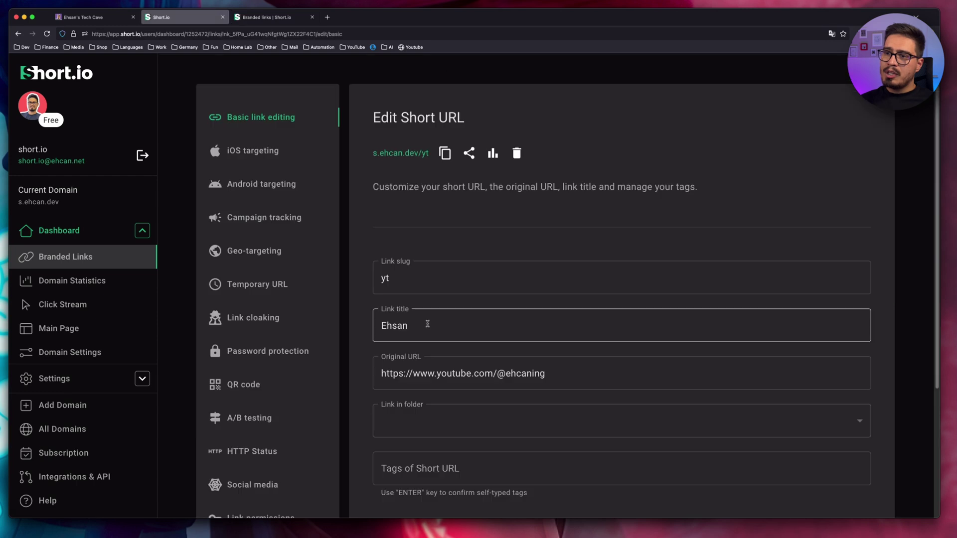
pyautogui.click(427, 323)
pyautogui.press('BackSpace')
pyautogui.press('BackSpace')
pyautogui.press('BackSpace')
pyautogui.press('BackSpace')
pyautogui.press('BackSpace')
pyautogui.write('My Y')
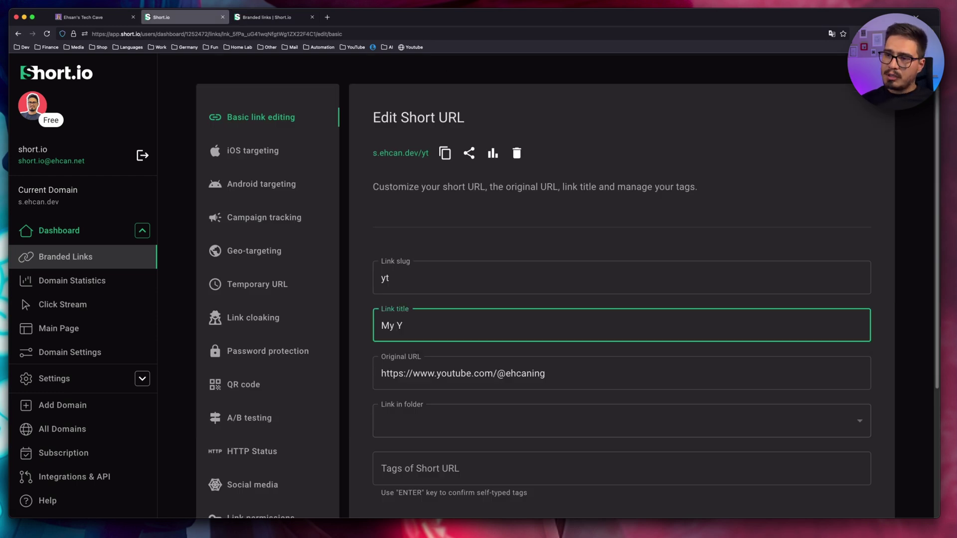
pyautogui.write('t channel')
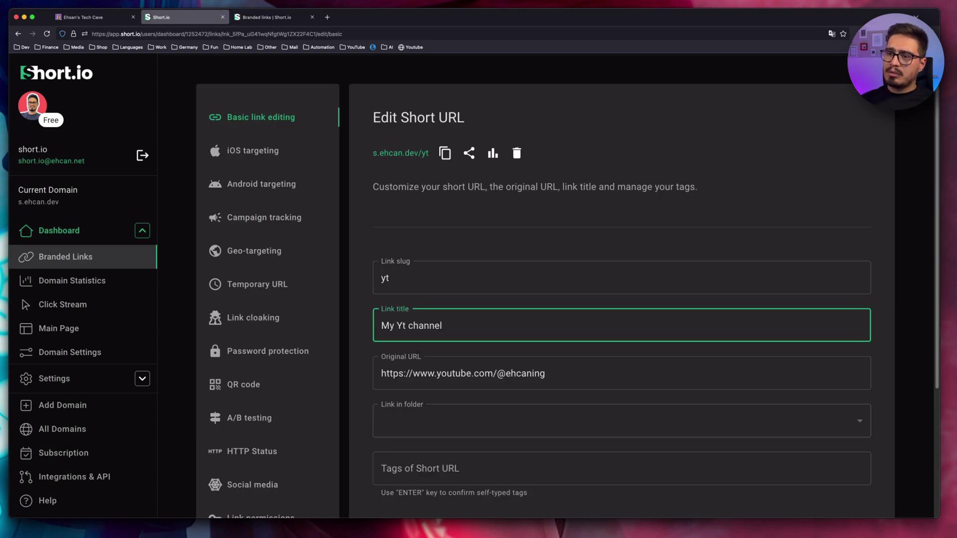
pyautogui.scroll(-2, 467, 382)
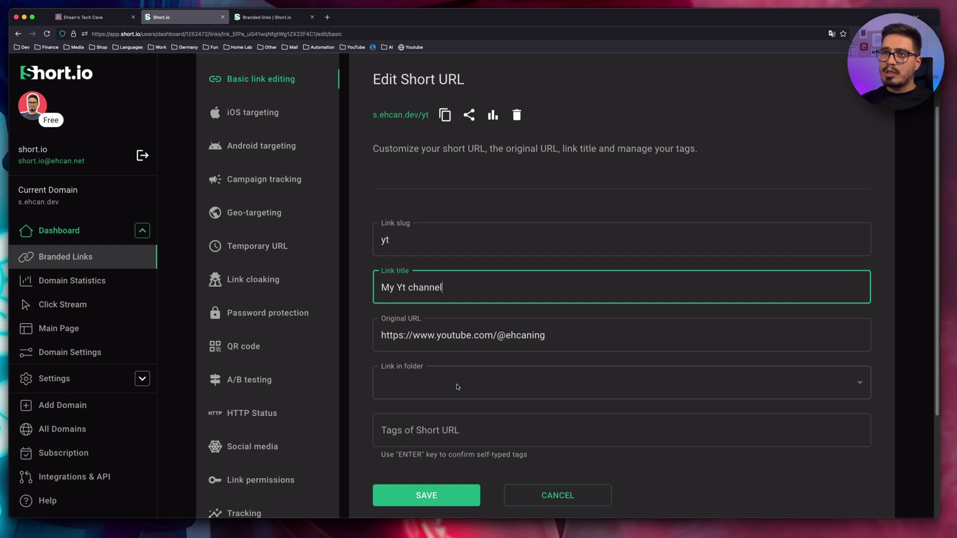
pyautogui.click(315, 24)
# Create a Generic Links folder and put the yt link in it.
pyautogui.click(241, 195)
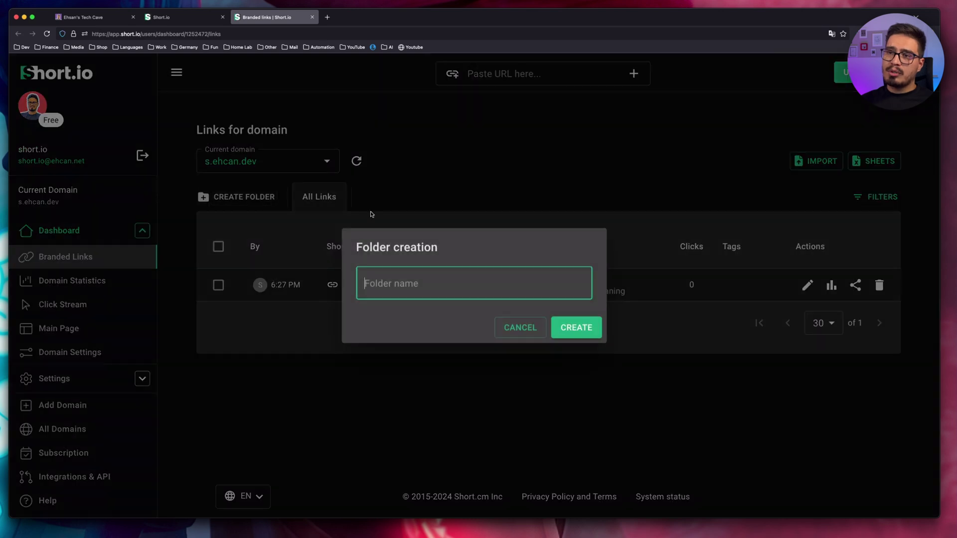
pyautogui.write('Generic Link')
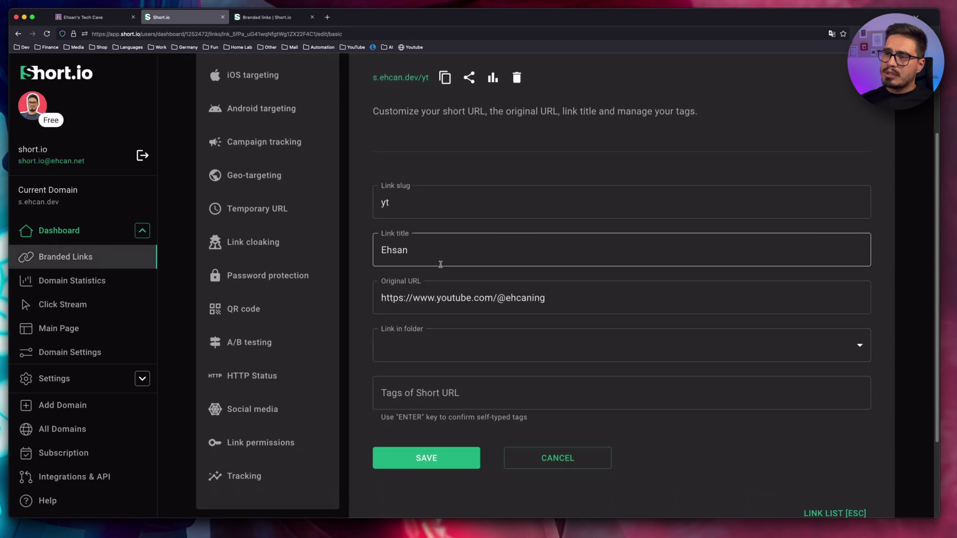
pyautogui.click(424, 345)
pyautogui.click(424, 399)
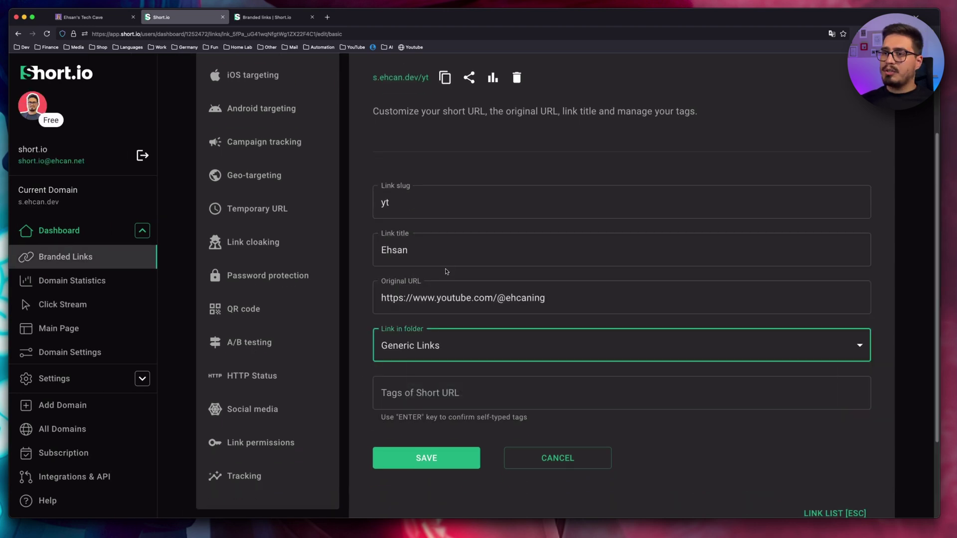
# Replace the link title with 'My YT channel' and add the tags youtube and generic.
pyautogui.doubleClick(398, 249)
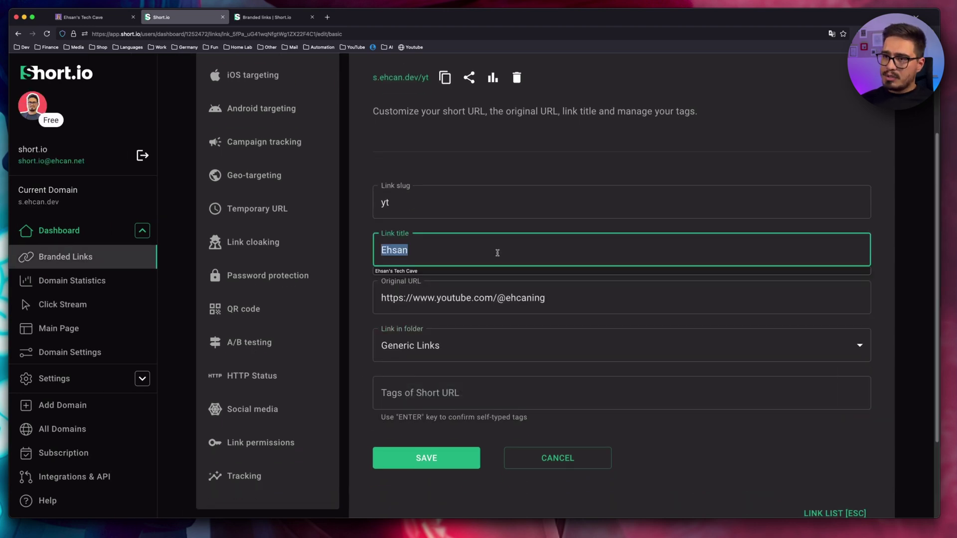
pyautogui.write('My YT channel')
pyautogui.press('Tab')
pyautogui.press('Tab')
pyautogui.press('Tab')
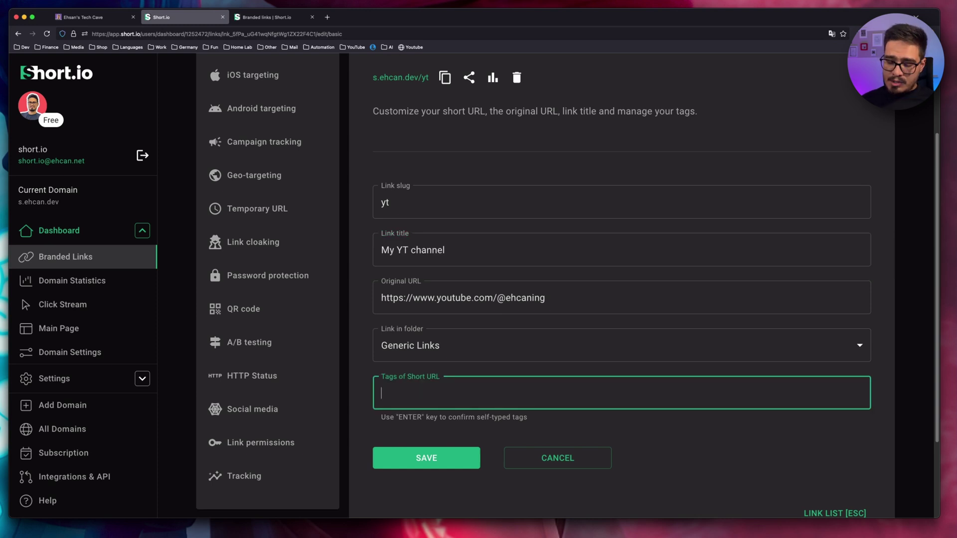
pyautogui.write('youtube')
pyautogui.press('Return')
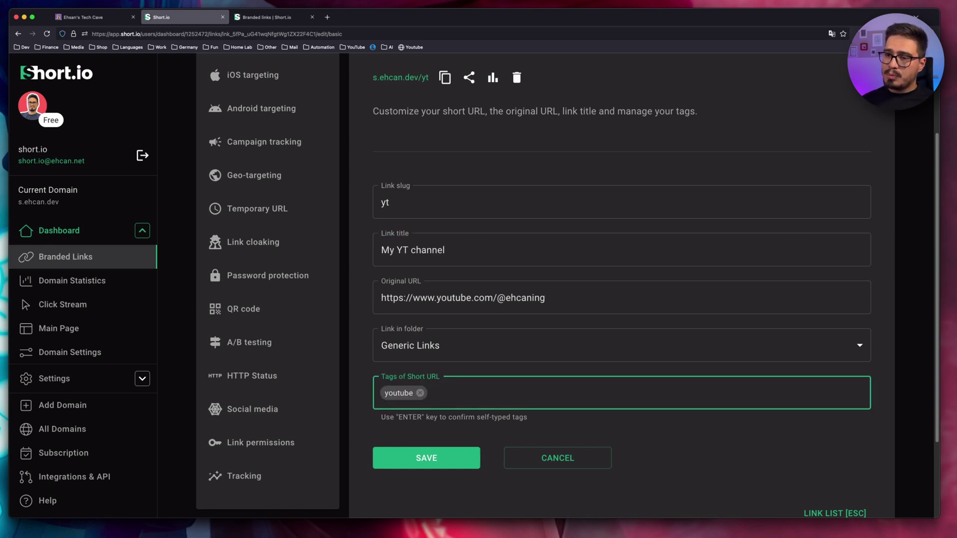
pyautogui.write('generic')
pyautogui.press('Return')
pyautogui.press('Return')
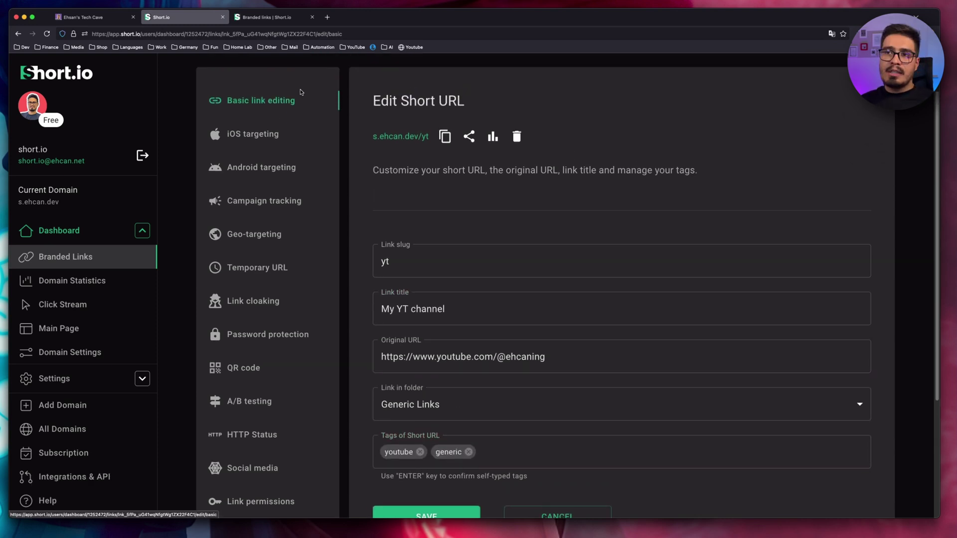
# Look over the link's iOS targeting, including the Apple devices URL field, then its Android targeting.
pyautogui.click(258, 136)
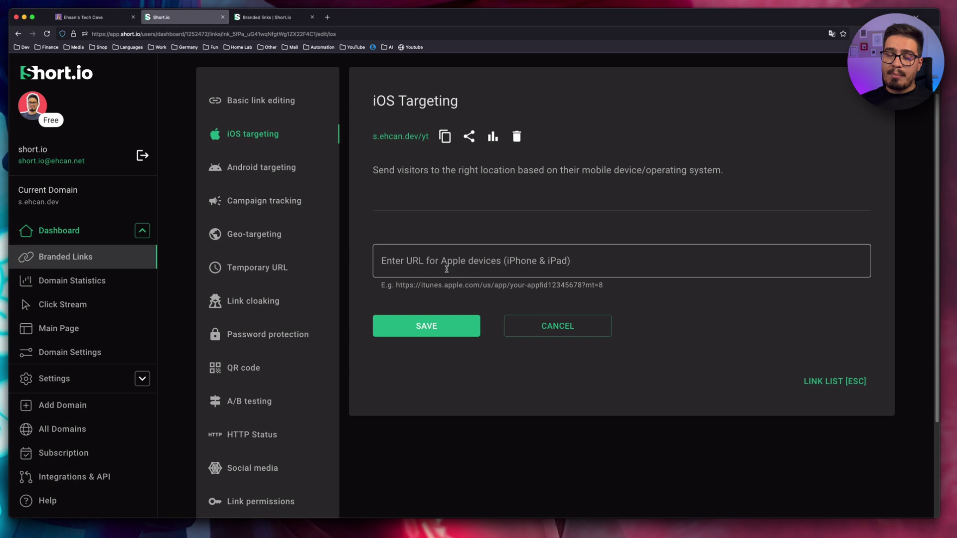
pyautogui.click(446, 269)
pyautogui.click(309, 175)
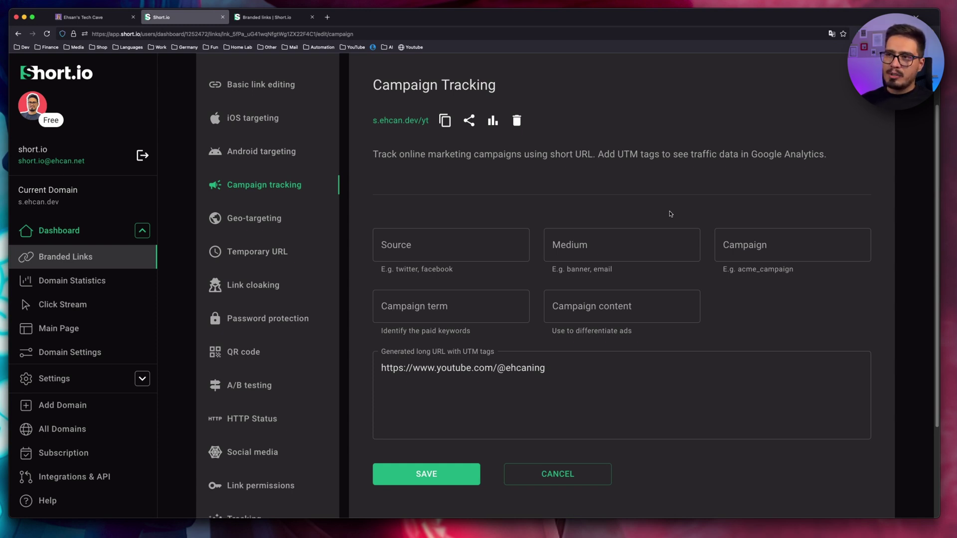
# Enter black_friday_1 as the Campaign UTM value, inspect the generated URL, then clear the campaign.
pyautogui.click(737, 242)
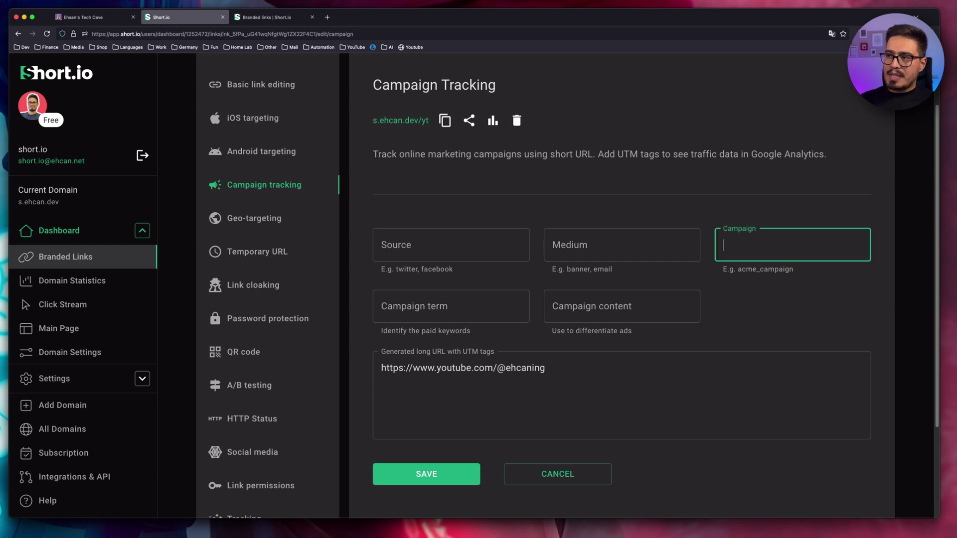
pyautogui.write('b')
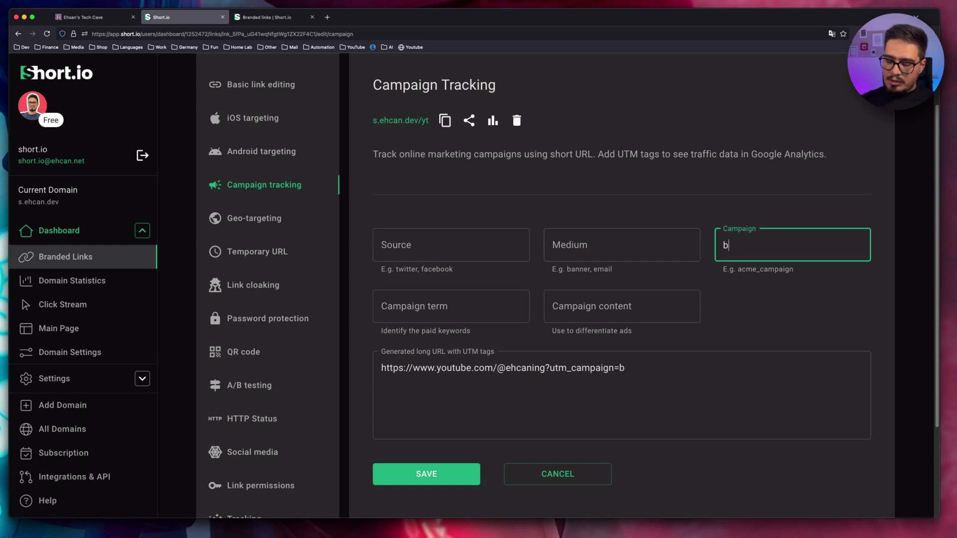
pyautogui.write('lack_friday')
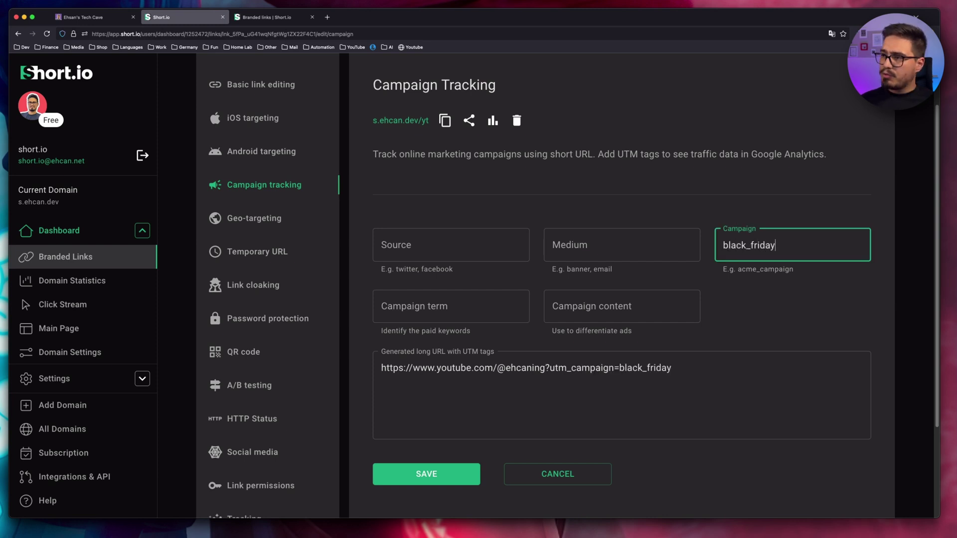
pyautogui.write('_1')
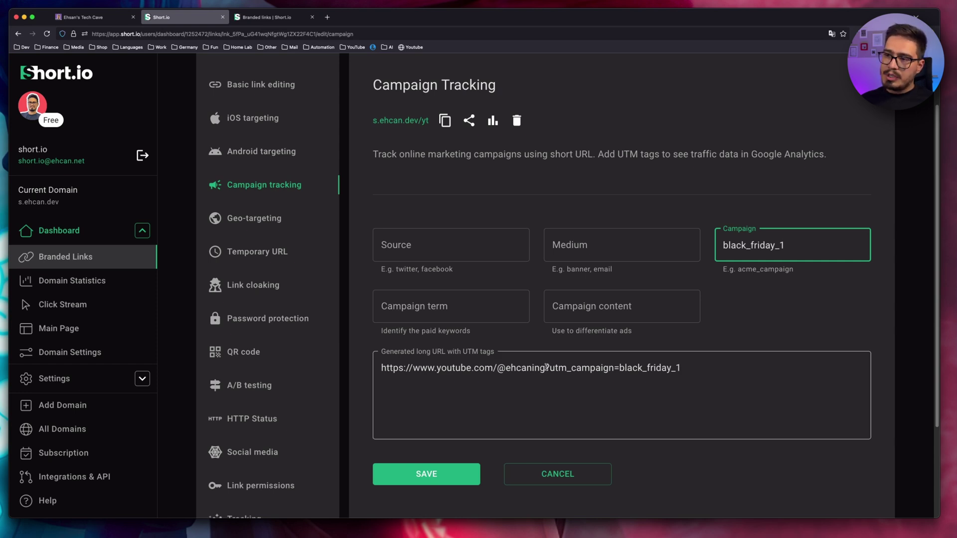
pyautogui.moveTo(545, 367); pyautogui.dragTo(714, 371)
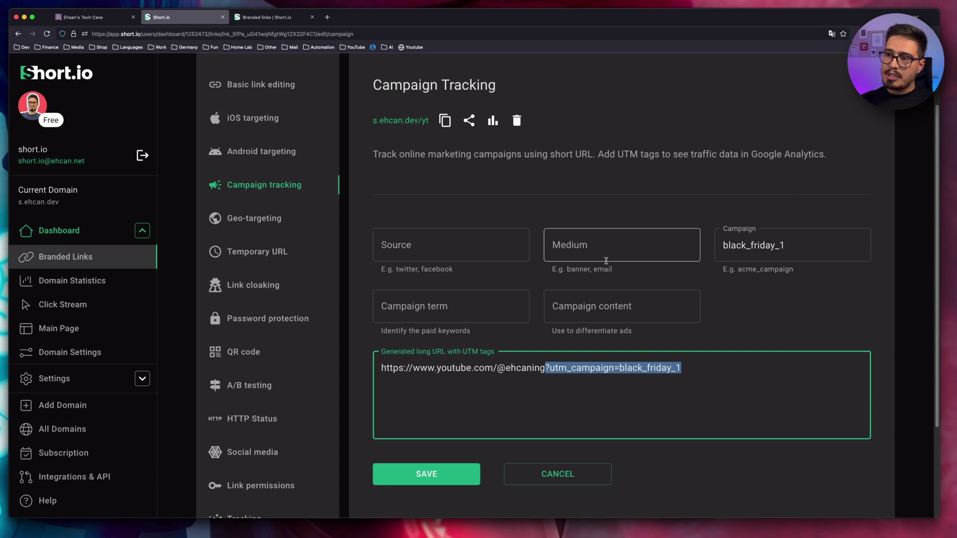
pyautogui.click(712, 370)
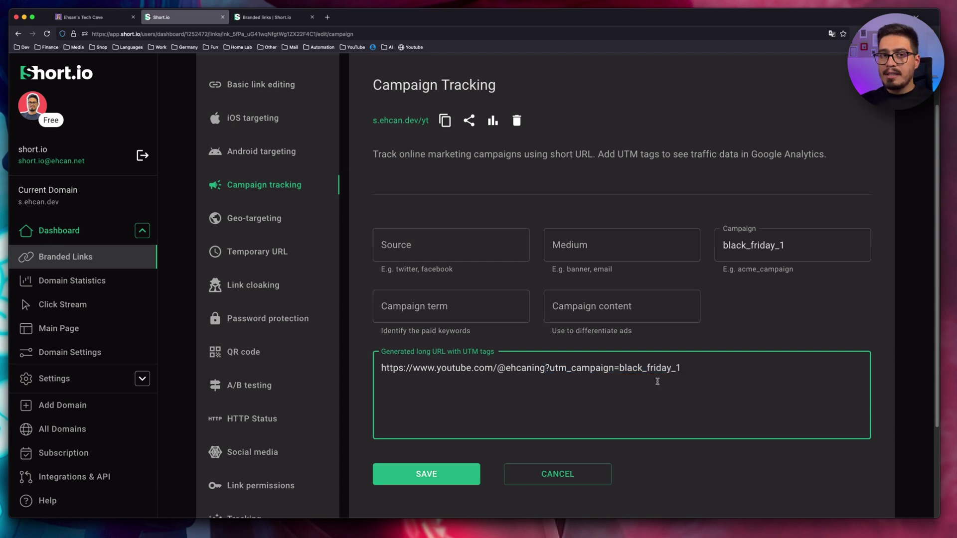
pyautogui.click(738, 303)
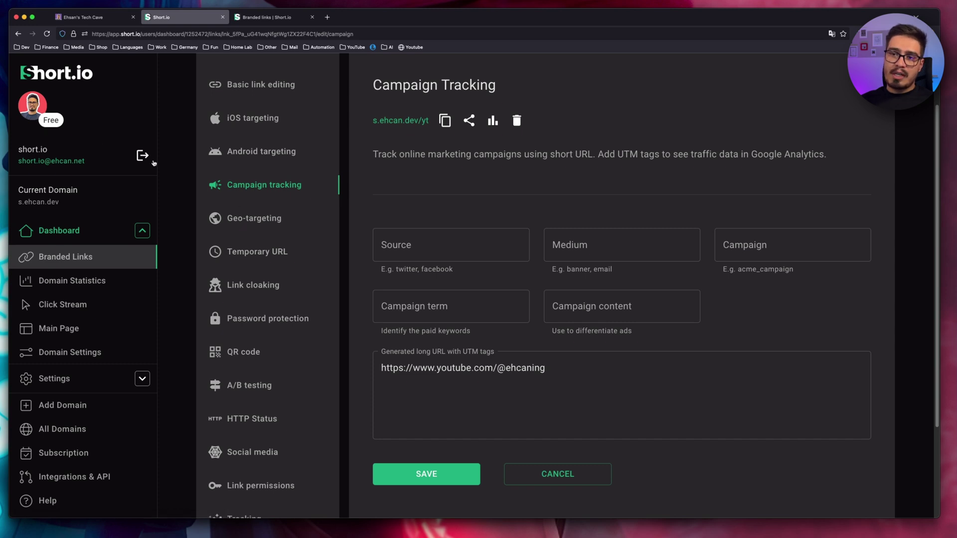
# Round the QR code's dots using the rounding slider, then try stronger rounding.
pyautogui.click(248, 354)
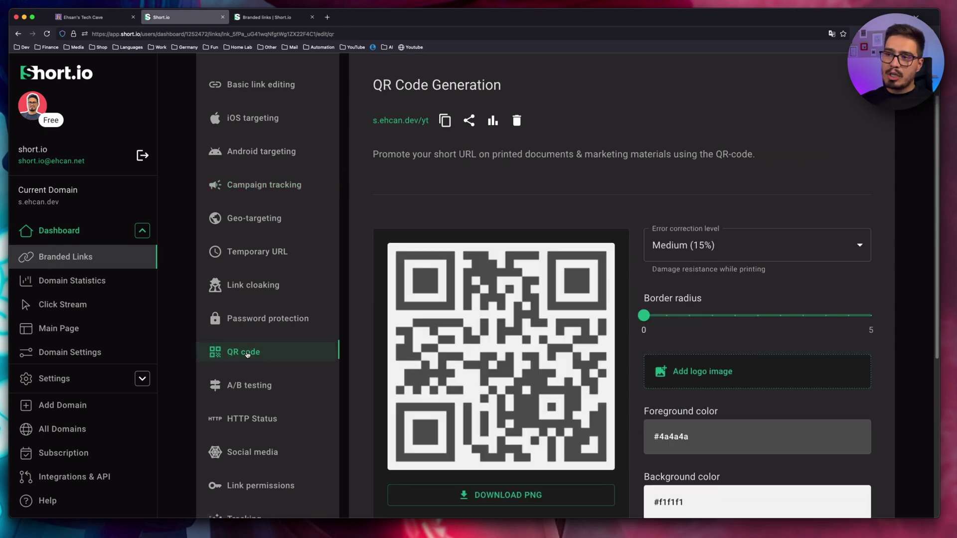
pyautogui.scroll(-3, 523, 194)
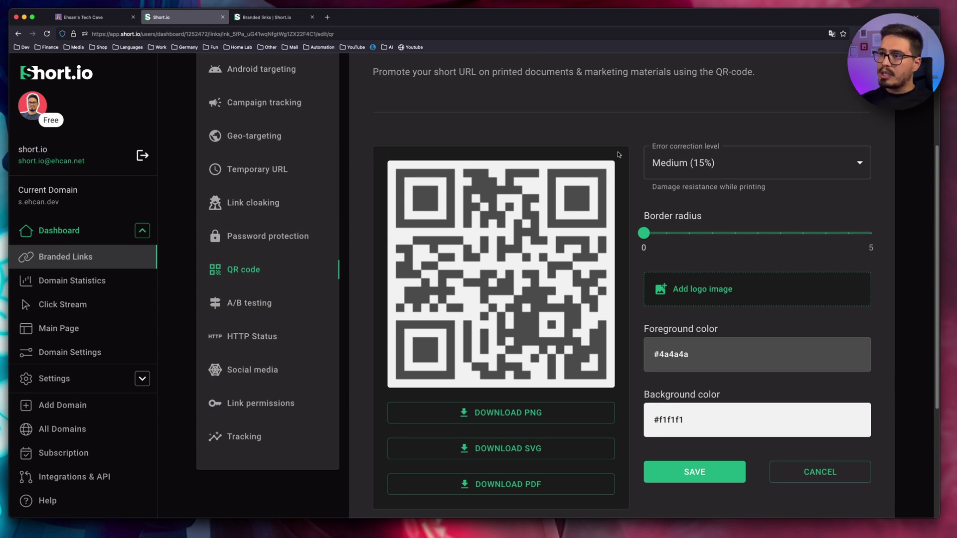
pyautogui.moveTo(642, 234); pyautogui.dragTo(800, 233)
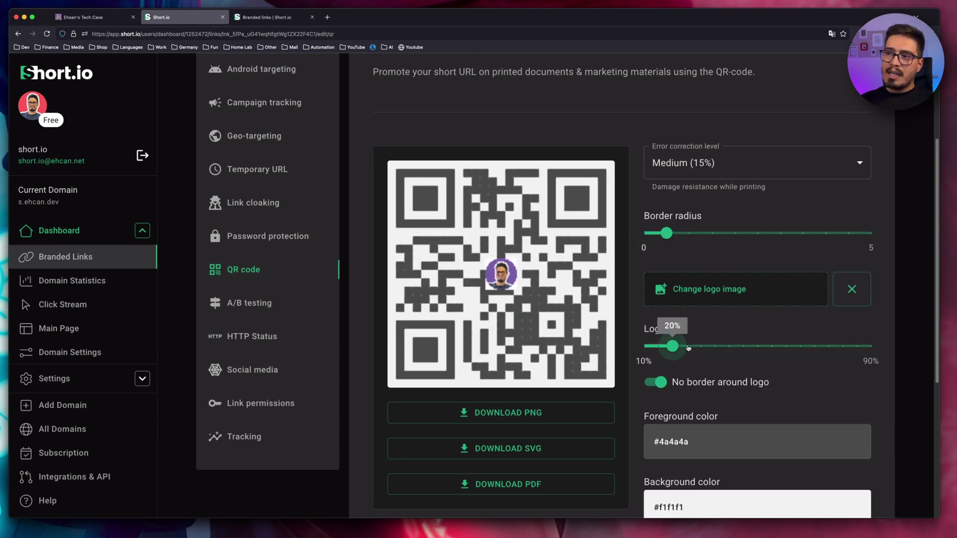
pyautogui.moveTo(673, 347); pyautogui.dragTo(725, 347)
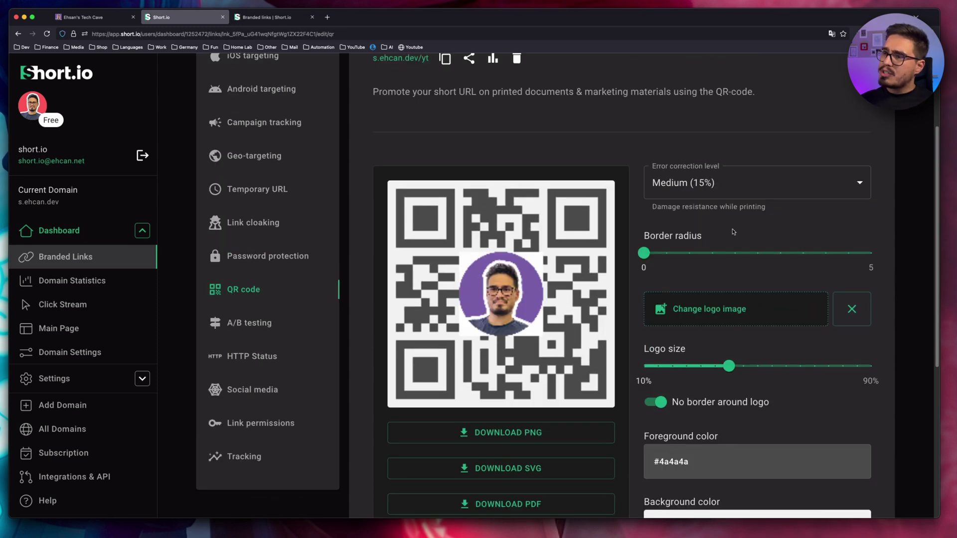
pyautogui.scroll(-1, 623, 319)
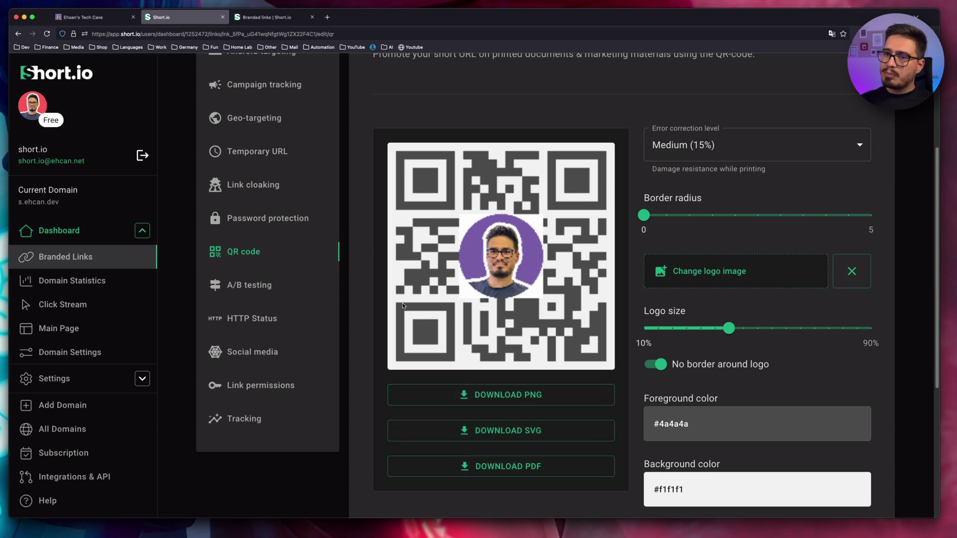
pyautogui.scroll(-1, 262, 249)
pyautogui.click(263, 248)
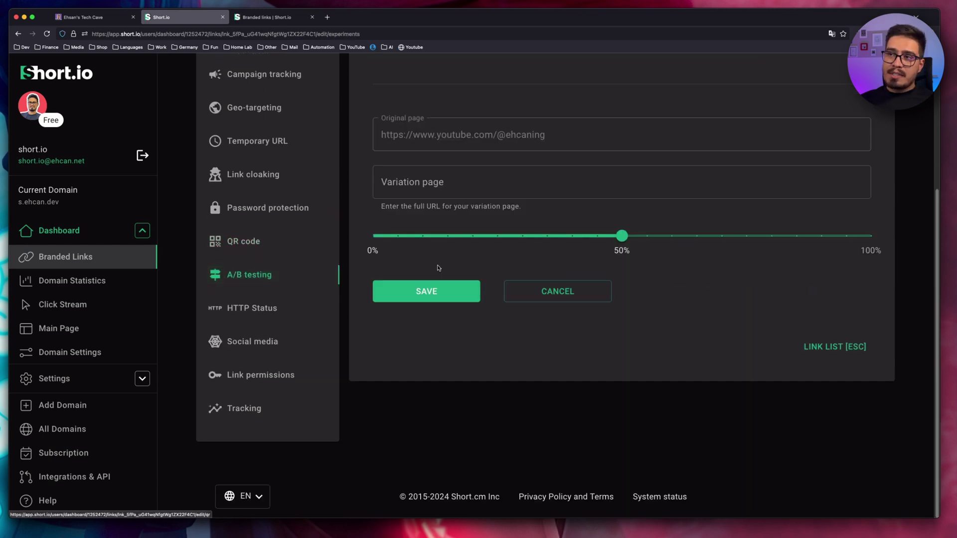
pyautogui.scroll(2, 440, 271)
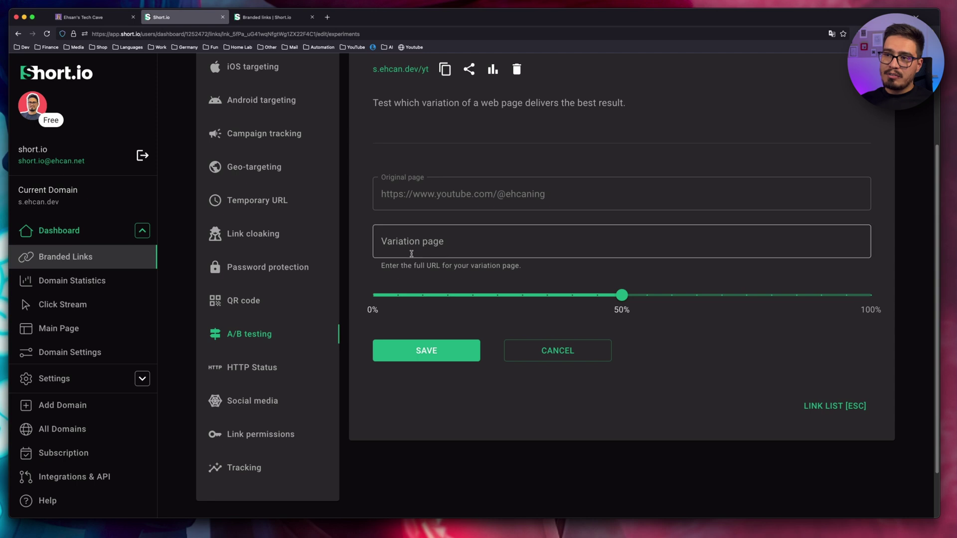
pyautogui.click(433, 245)
pyautogui.moveTo(621, 295)
pyautogui.mouseDown()
pyautogui.moveTo(519, 295)
pyautogui.moveTo(644, 295)
pyautogui.moveTo(622, 295)
pyautogui.mouseUp()
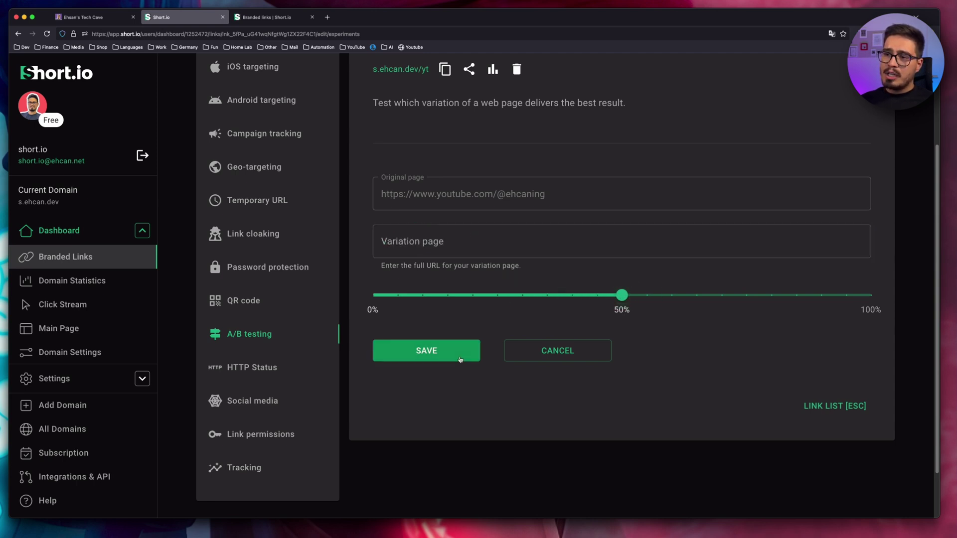
# Try the 301, 307 and 308 redirect types, keep 302 Standard, and return to the links list.
pyautogui.click(252, 367)
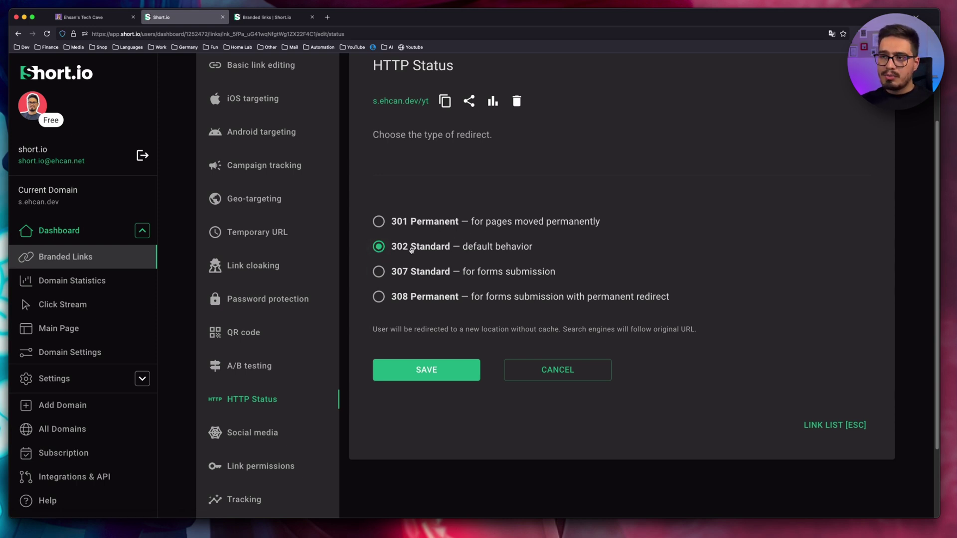
pyautogui.moveTo(373, 326); pyautogui.dragTo(720, 334)
pyautogui.click(679, 330)
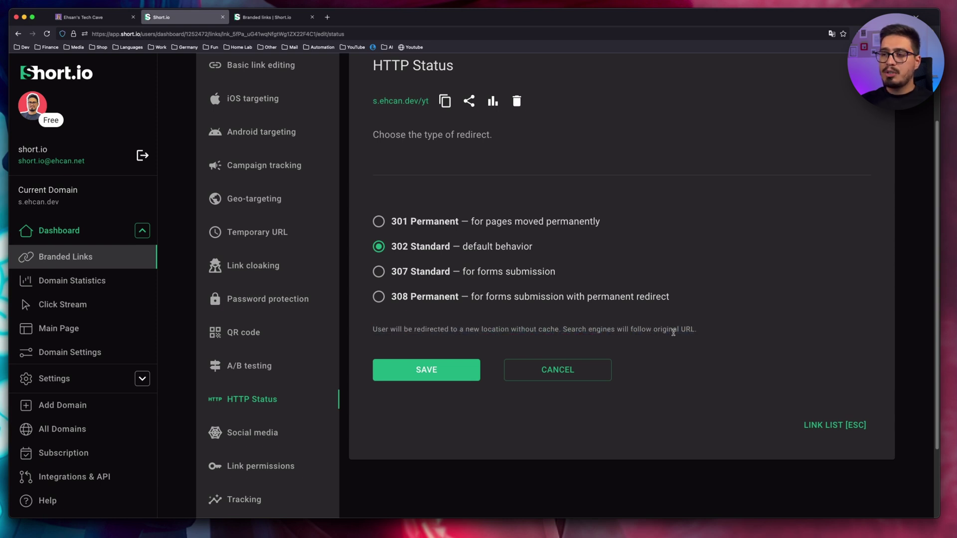
pyautogui.click(462, 223)
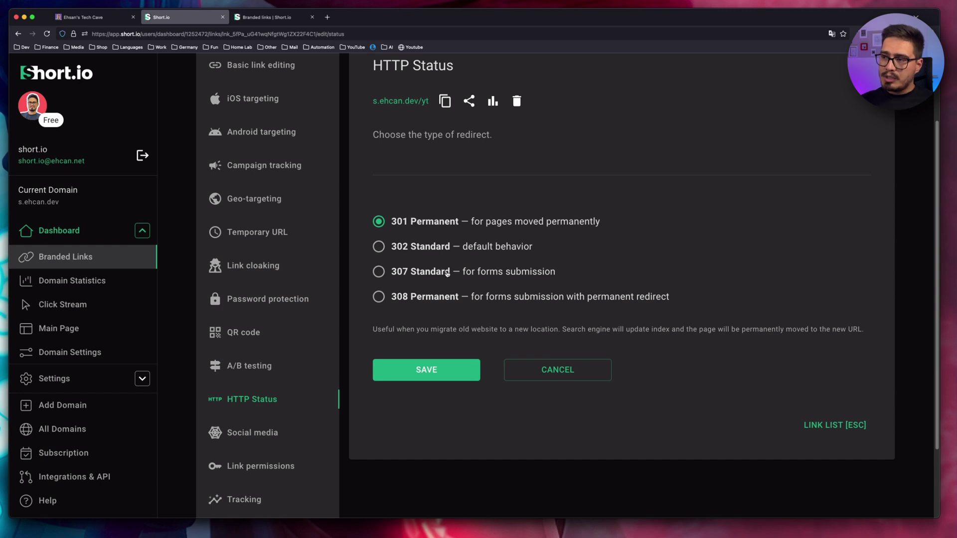
pyautogui.click(447, 273)
pyautogui.click(459, 297)
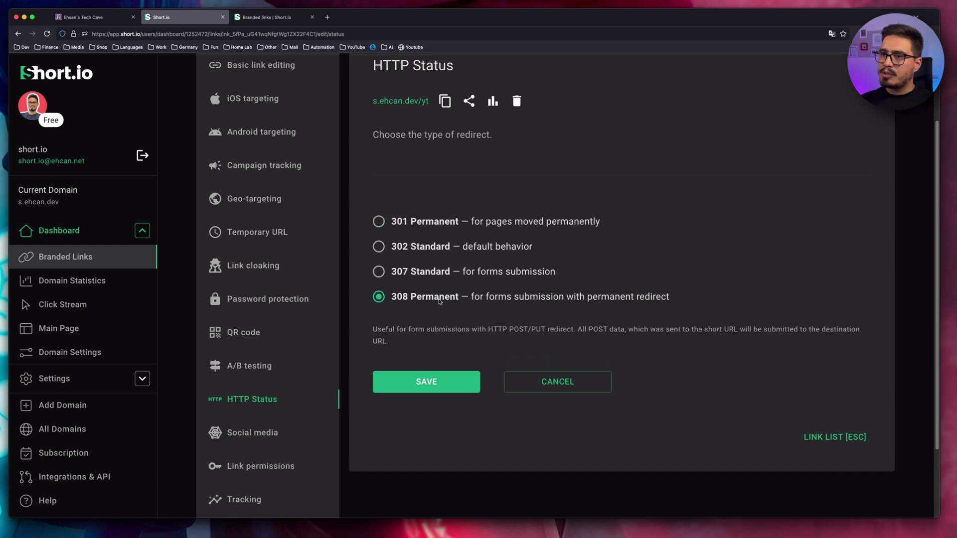
pyautogui.click(518, 391)
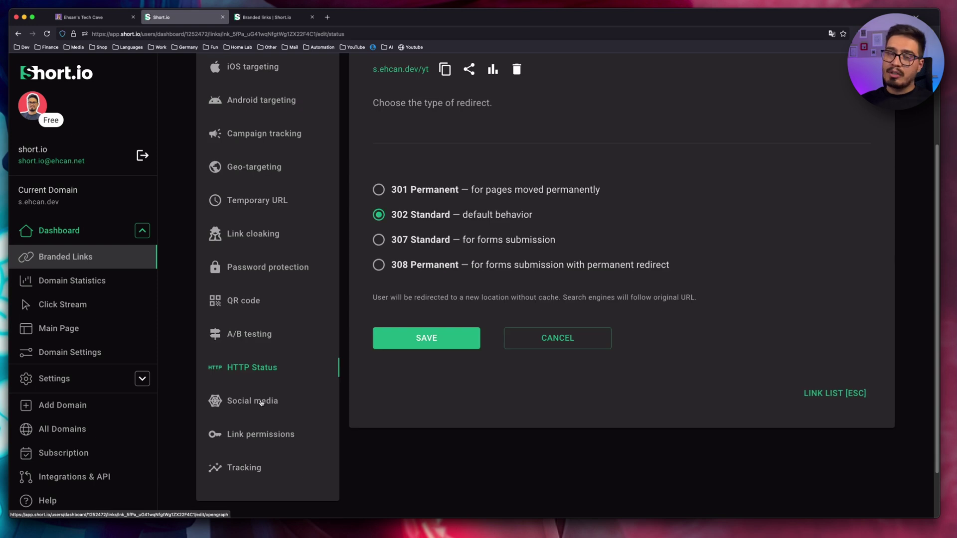
pyautogui.click(466, 346)
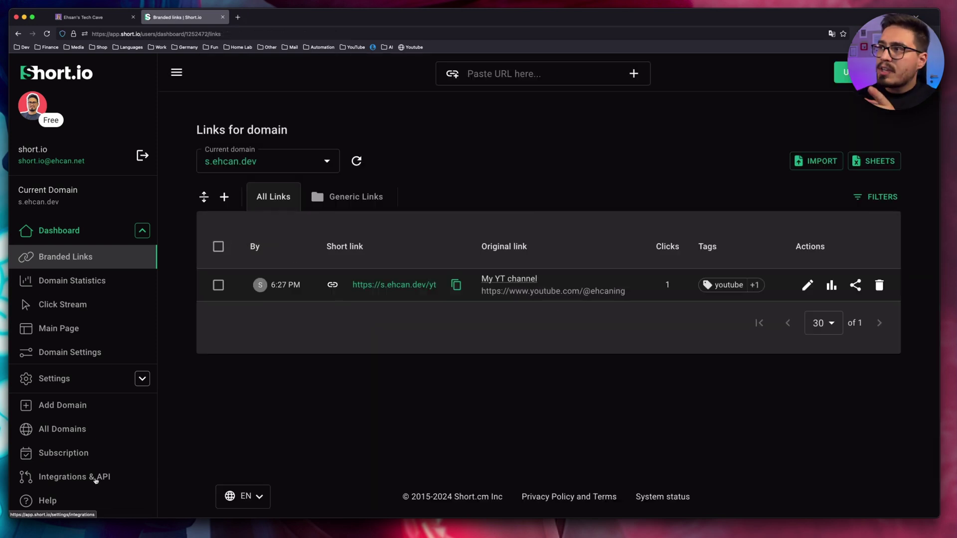
# Go to the Integrations & API settings and open the API docs in a new tab.
pyautogui.click(64, 478)
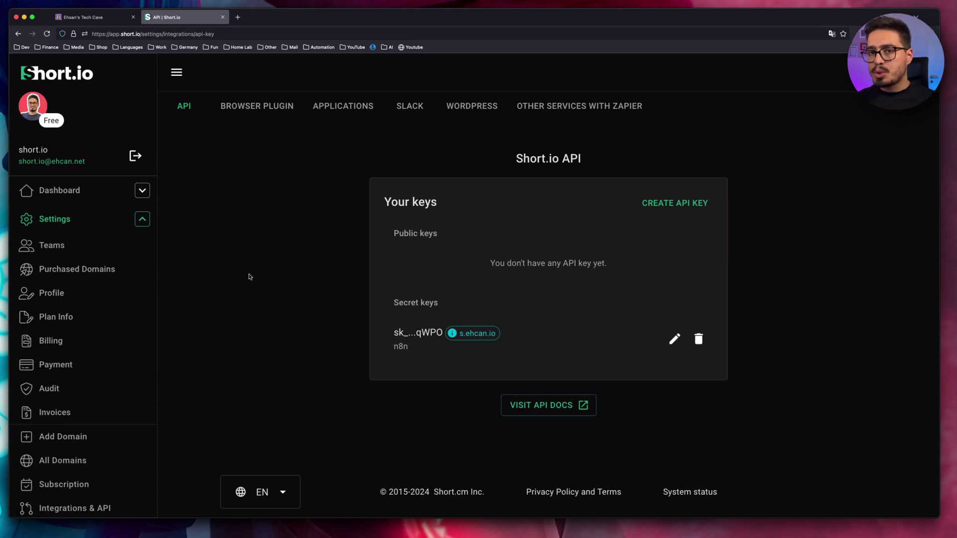
pyautogui.click(553, 404)
# Show the API Reference for Create a new link with its request example in Python.
pyautogui.hotkey('ctrl', 'Tab')
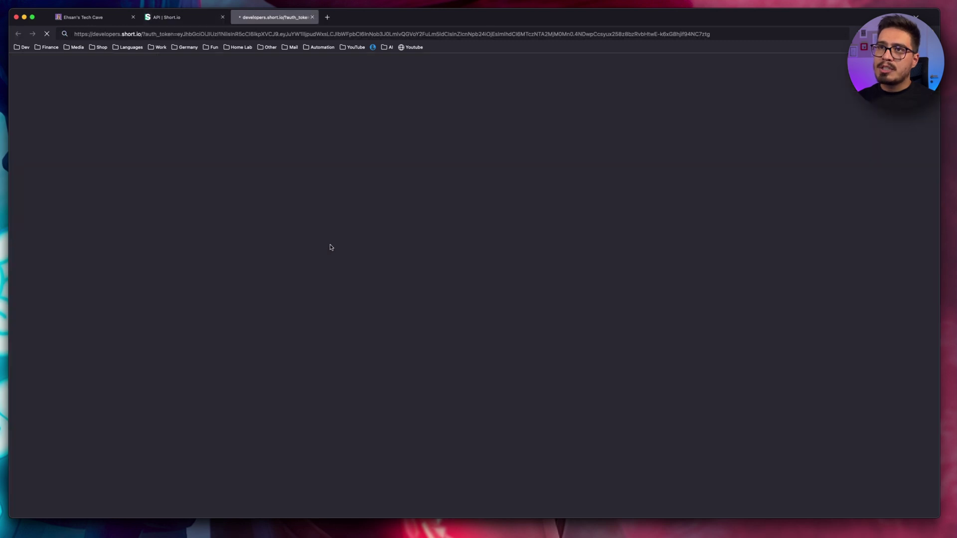
pyautogui.click(169, 73)
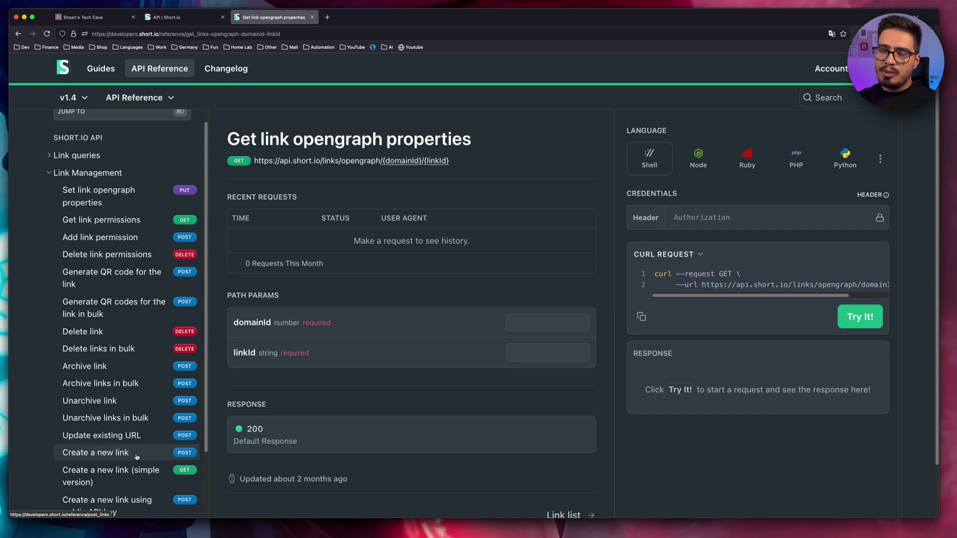
pyautogui.click(127, 454)
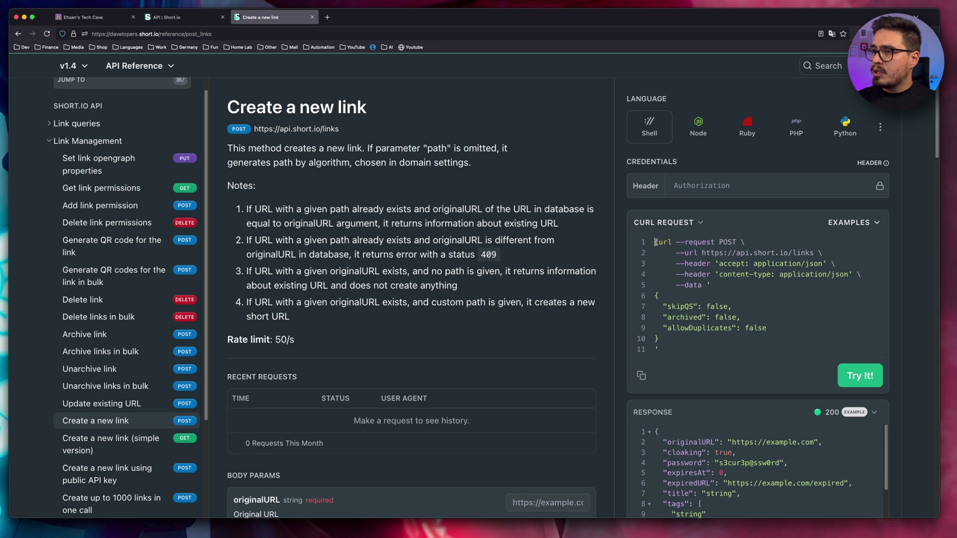
pyautogui.moveTo(655, 243); pyautogui.dragTo(723, 285)
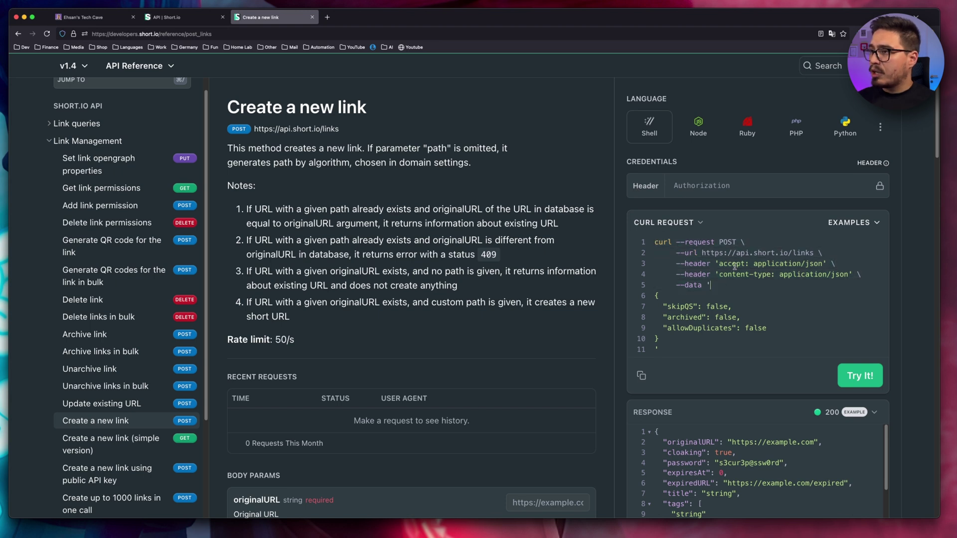
pyautogui.click(855, 133)
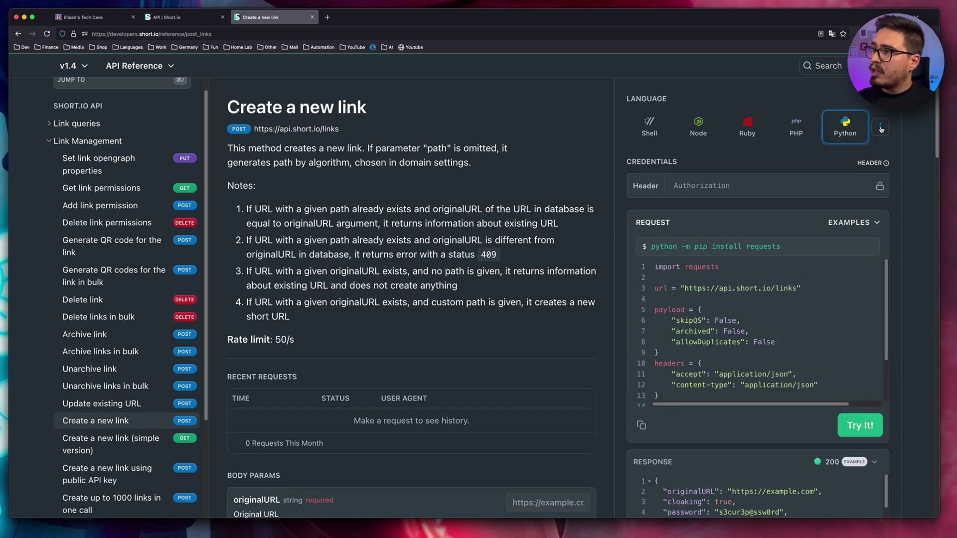
pyautogui.click(880, 127)
pyautogui.press('Escape')
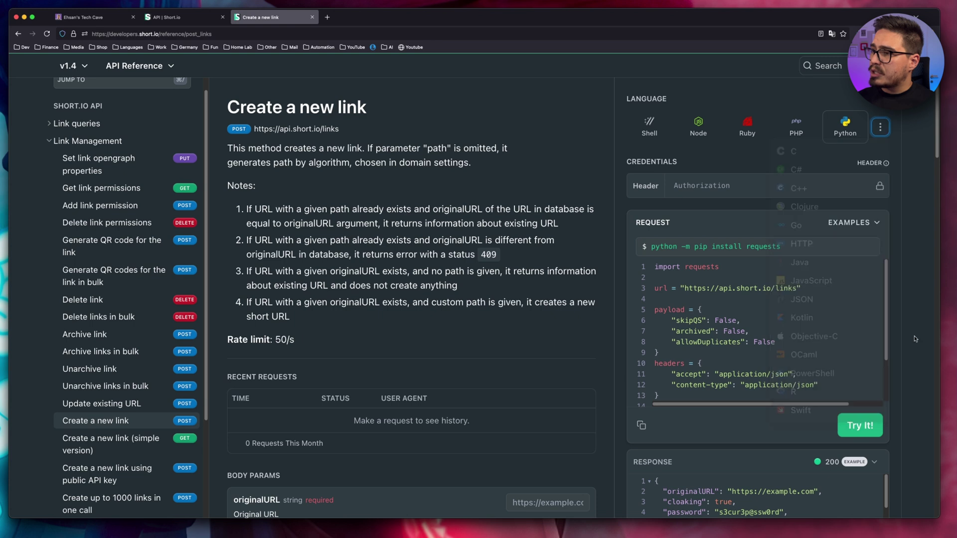